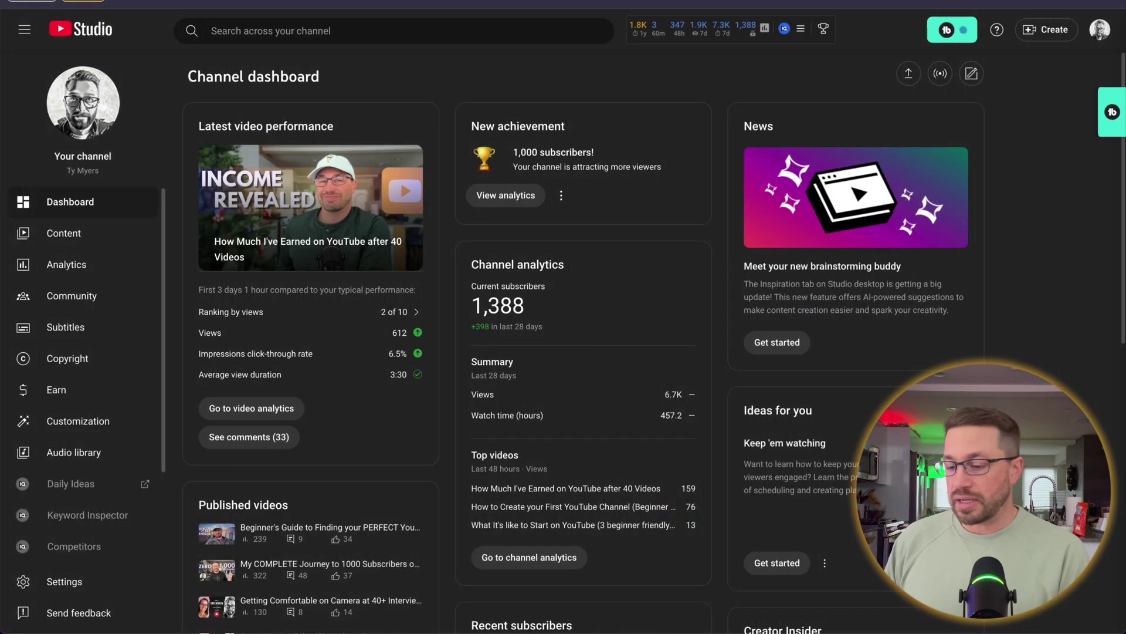
Go to Content's Inspiration tab and open the '10 Things I Wish I Knew Before Starting YouTube' idea.
click(65, 233)
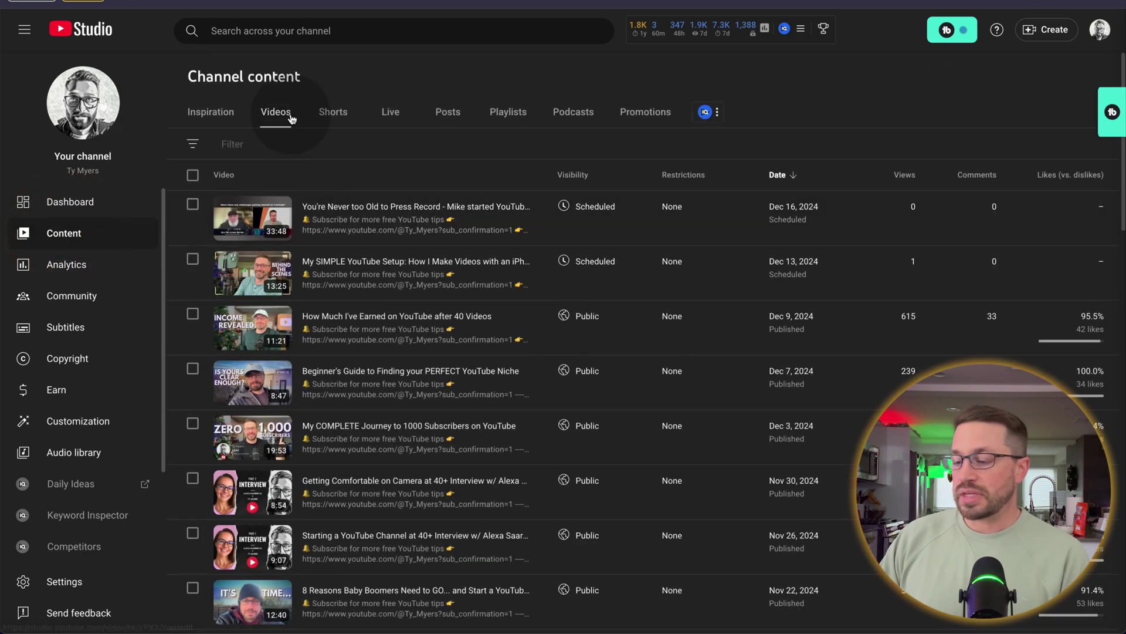
click(209, 113)
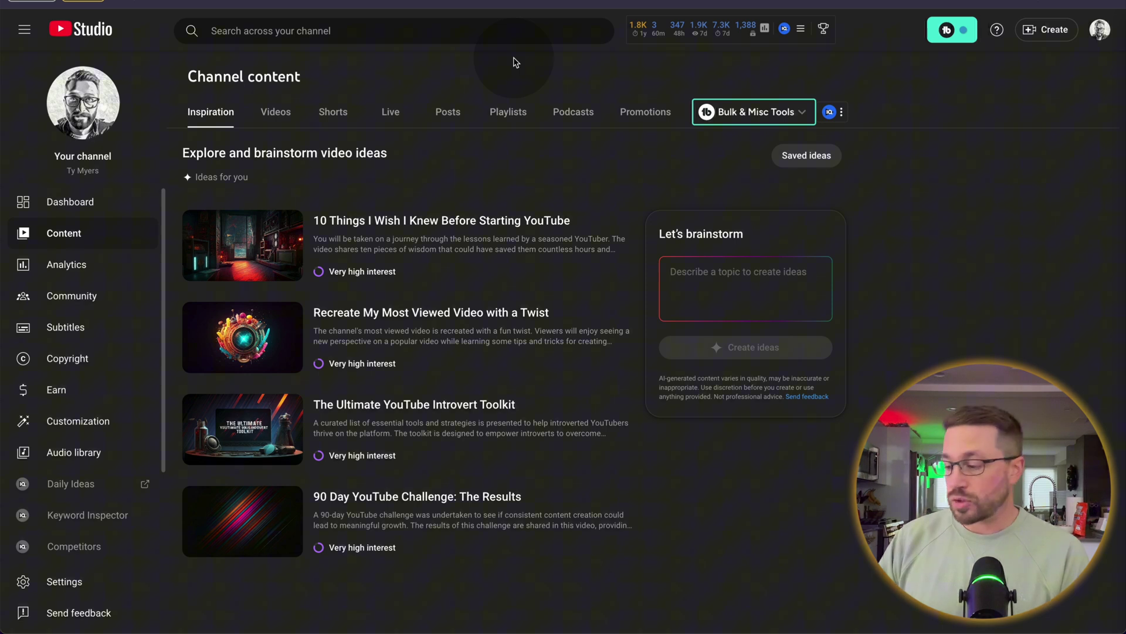
click(740, 284)
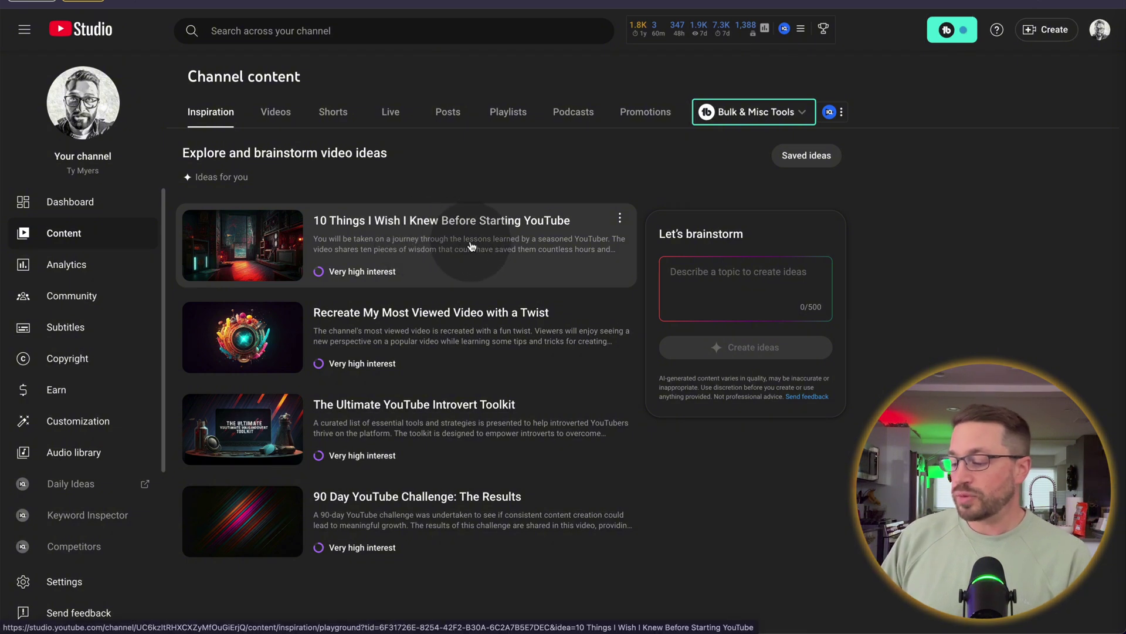
click(447, 245)
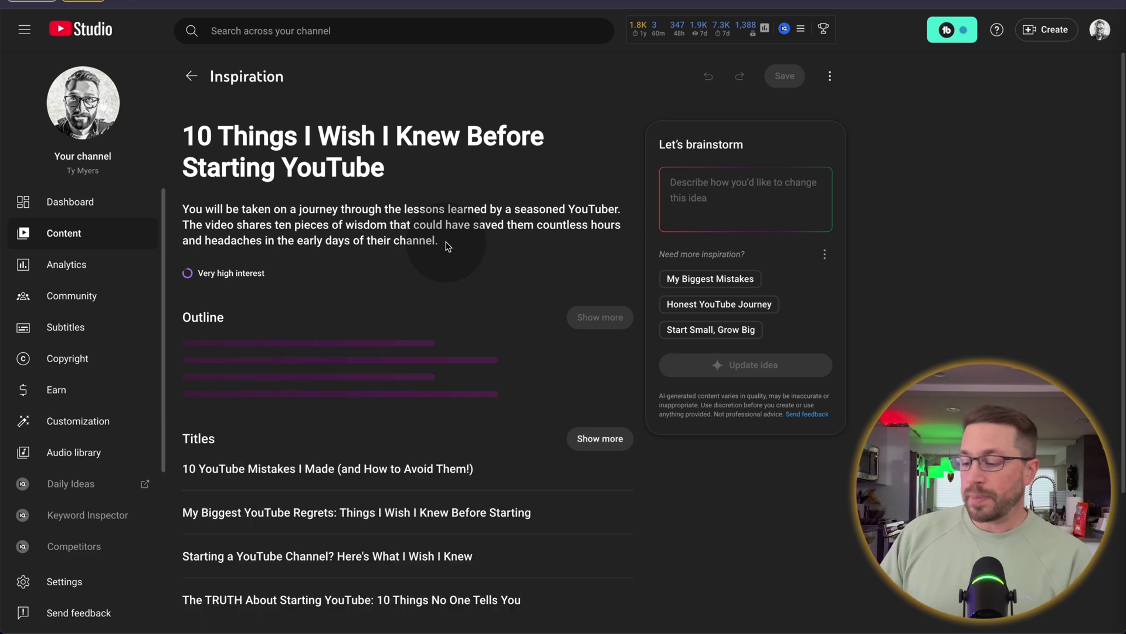
scroll(452, 170, down, 3)
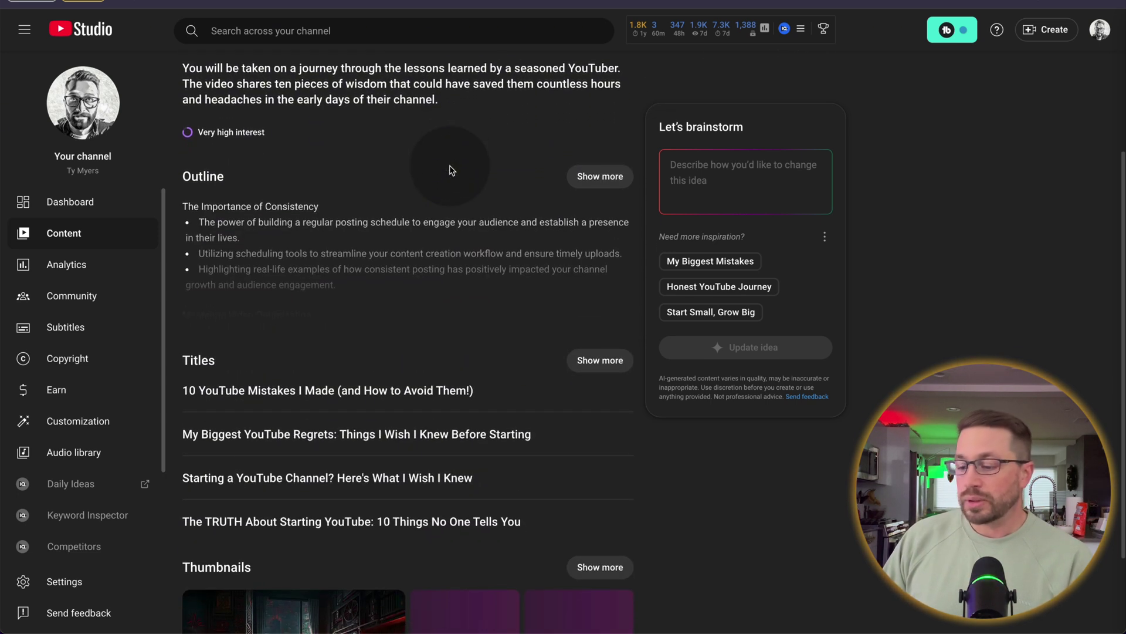
double_click(194, 176)
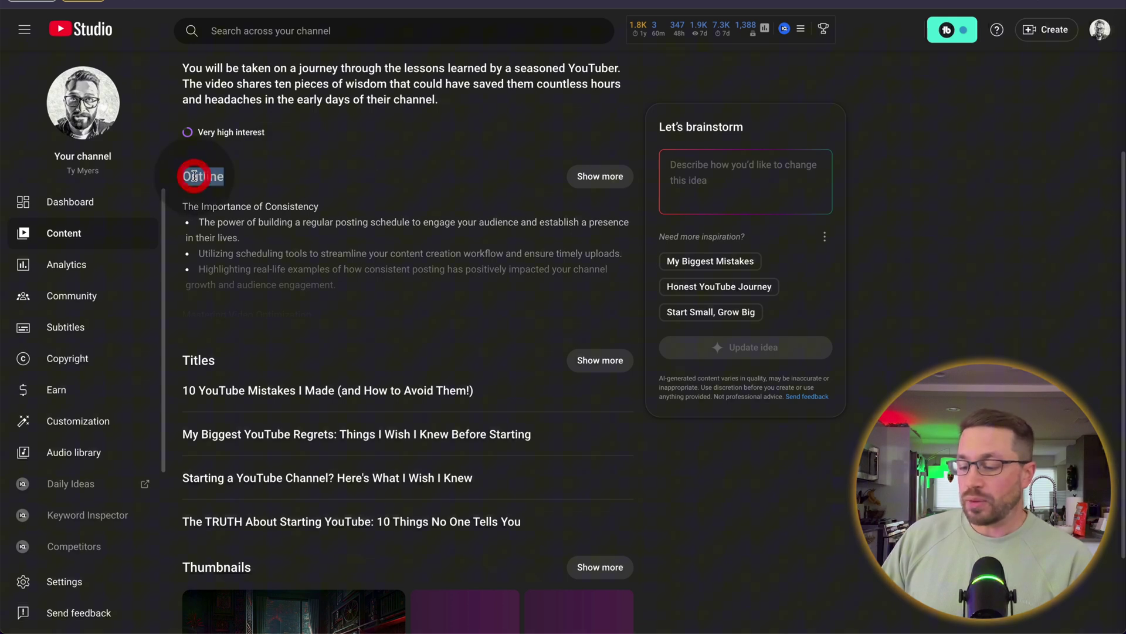
double_click(200, 359)
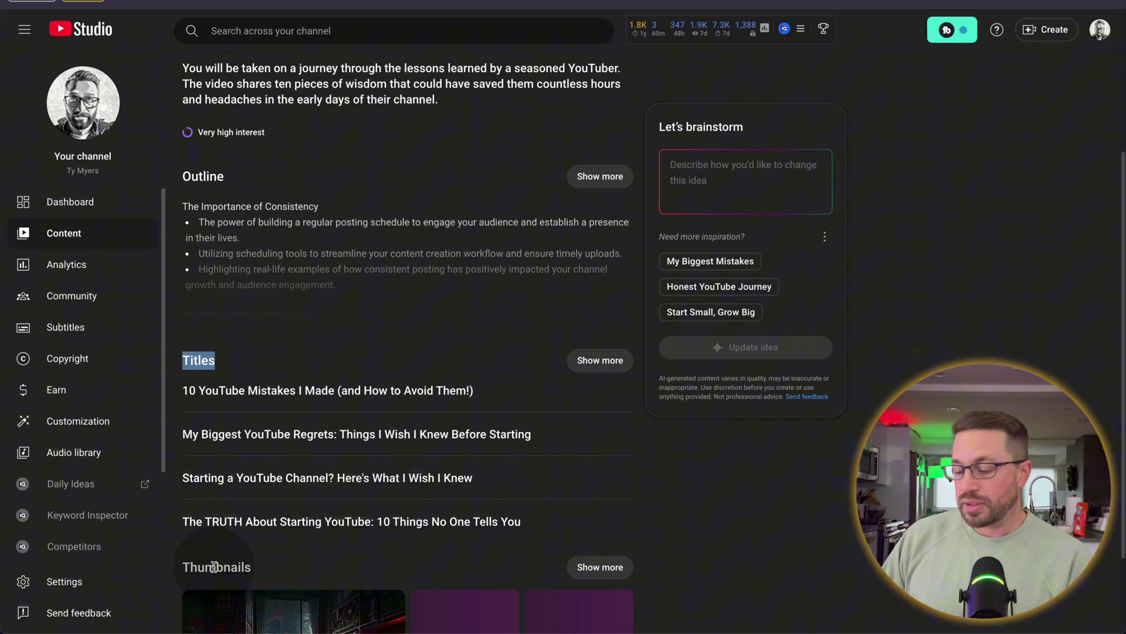
scroll(215, 566, down, 2)
click(211, 461)
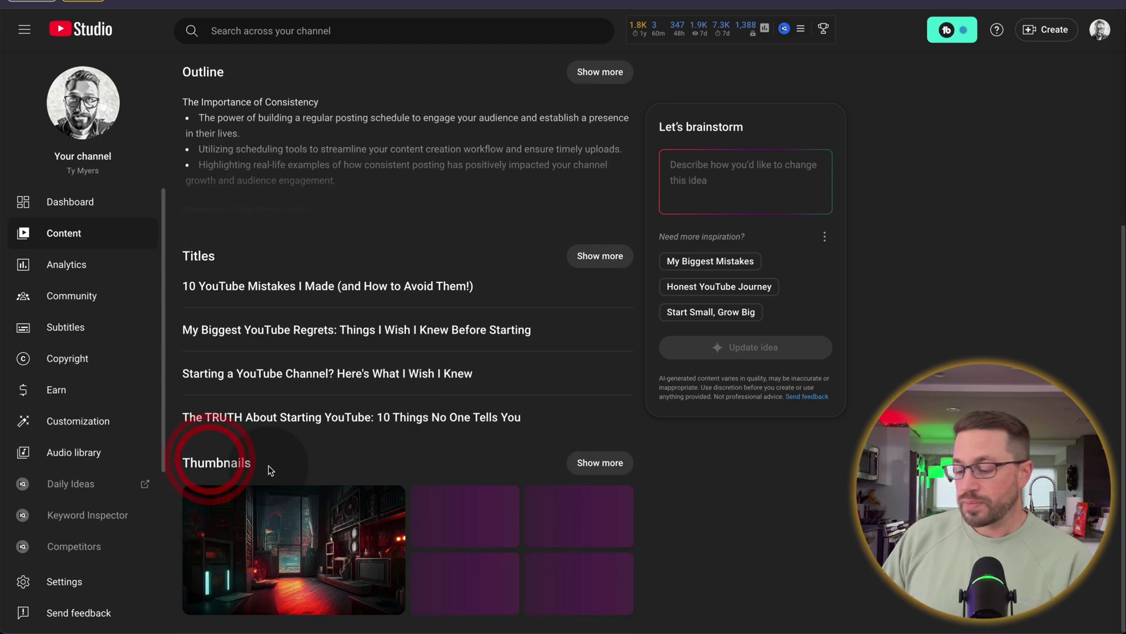
scroll(282, 466, up, 5)
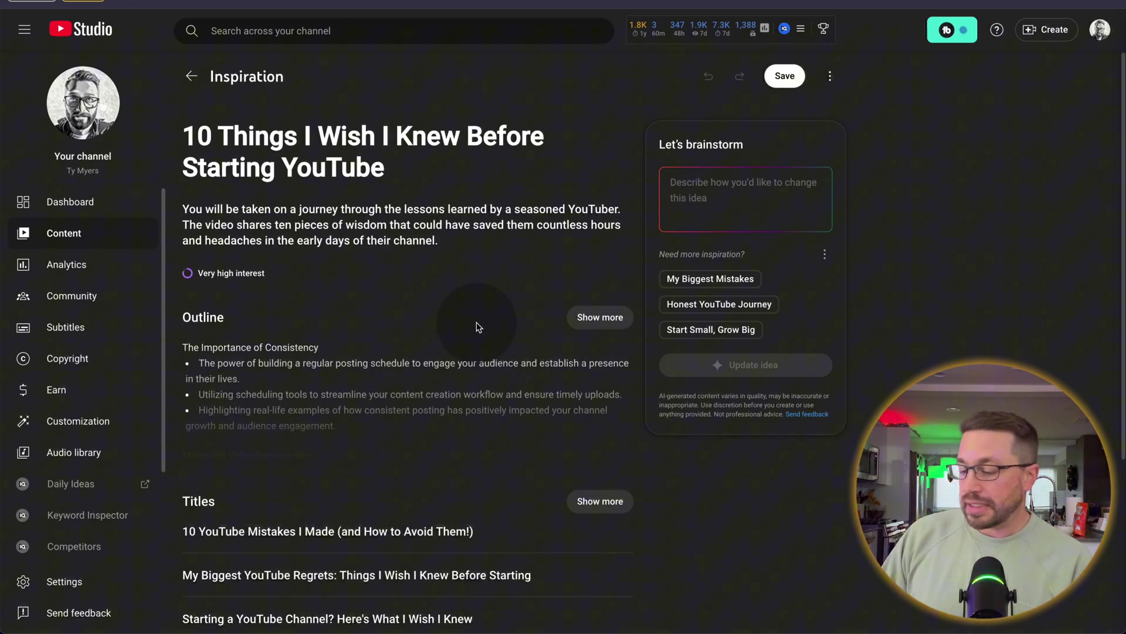
click(607, 320)
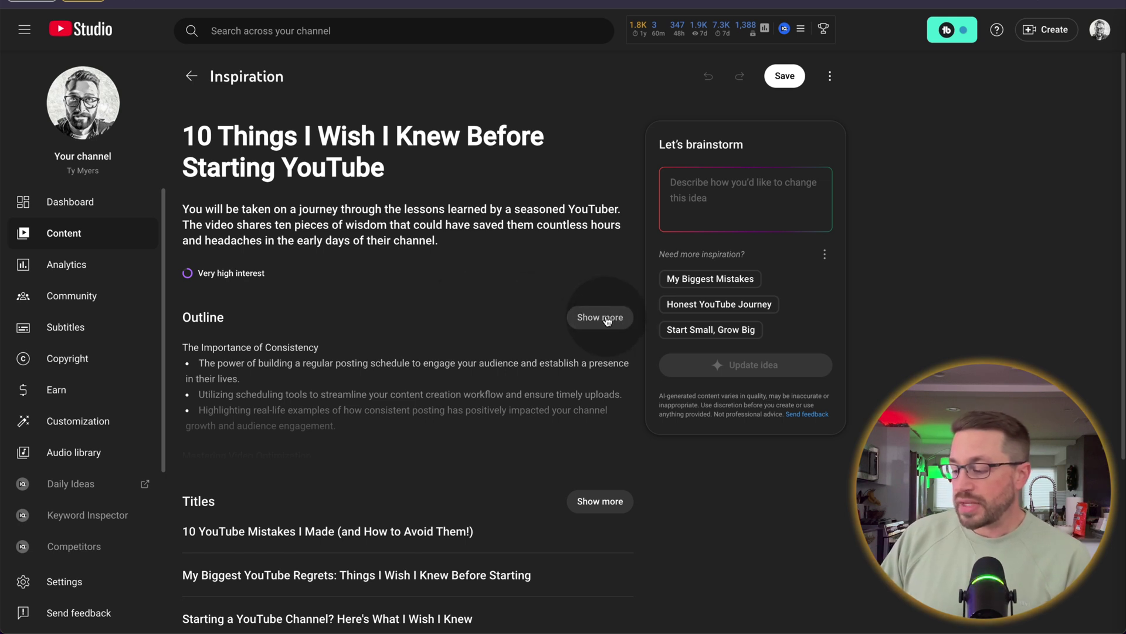
Expand the full outline and preview all five sections, from Consistency to A Final Word of Encouragement.
click(600, 320)
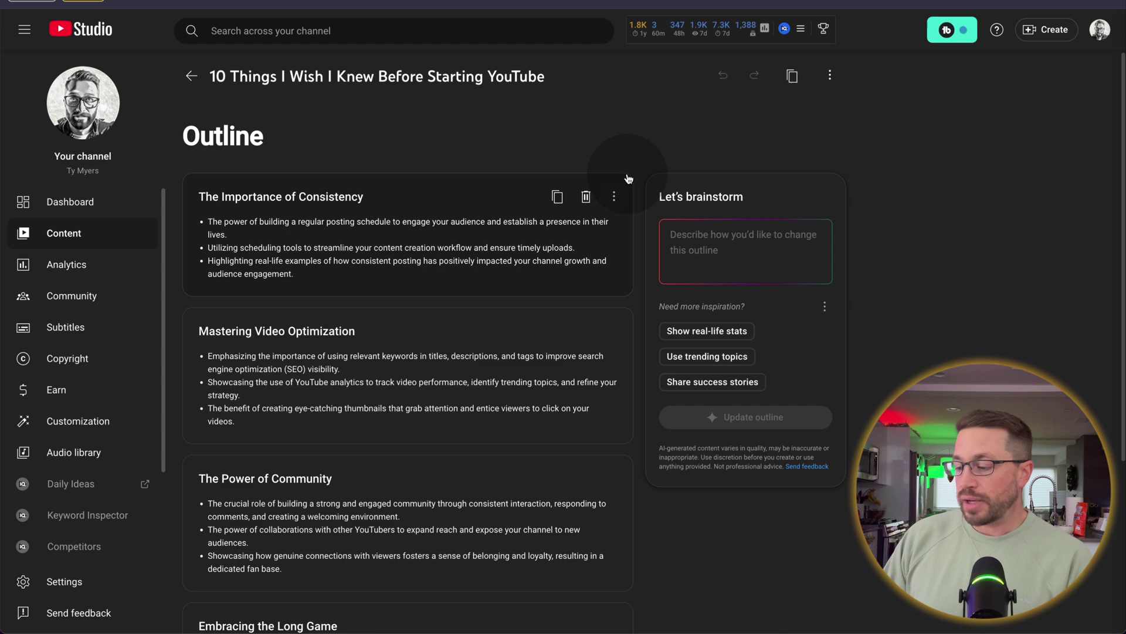
scroll(636, 136, down, 2)
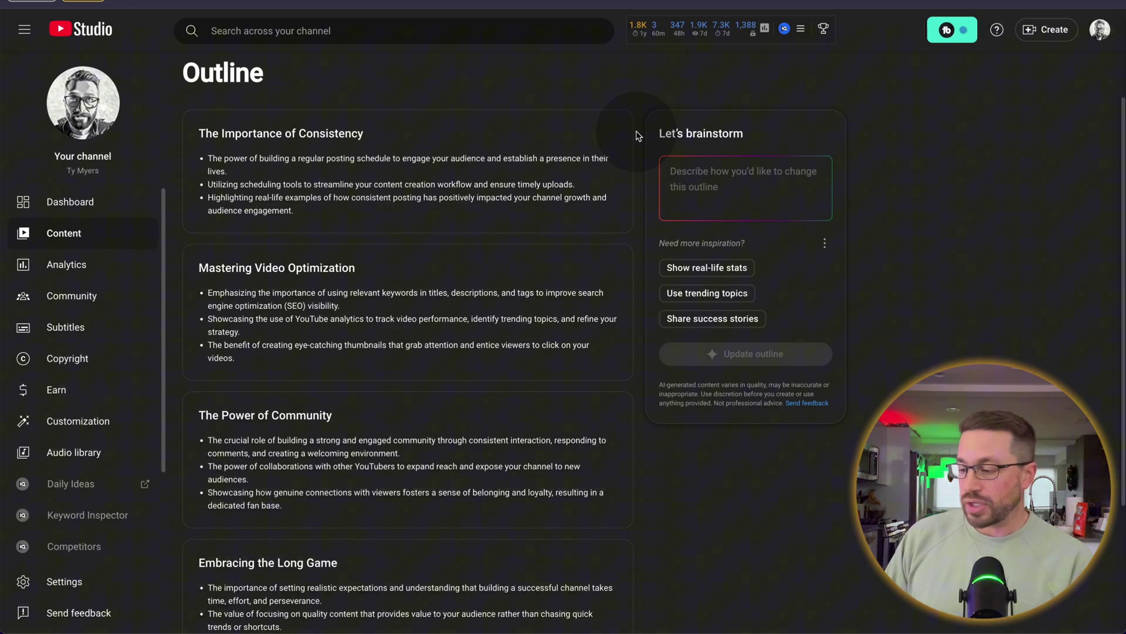
click(450, 176)
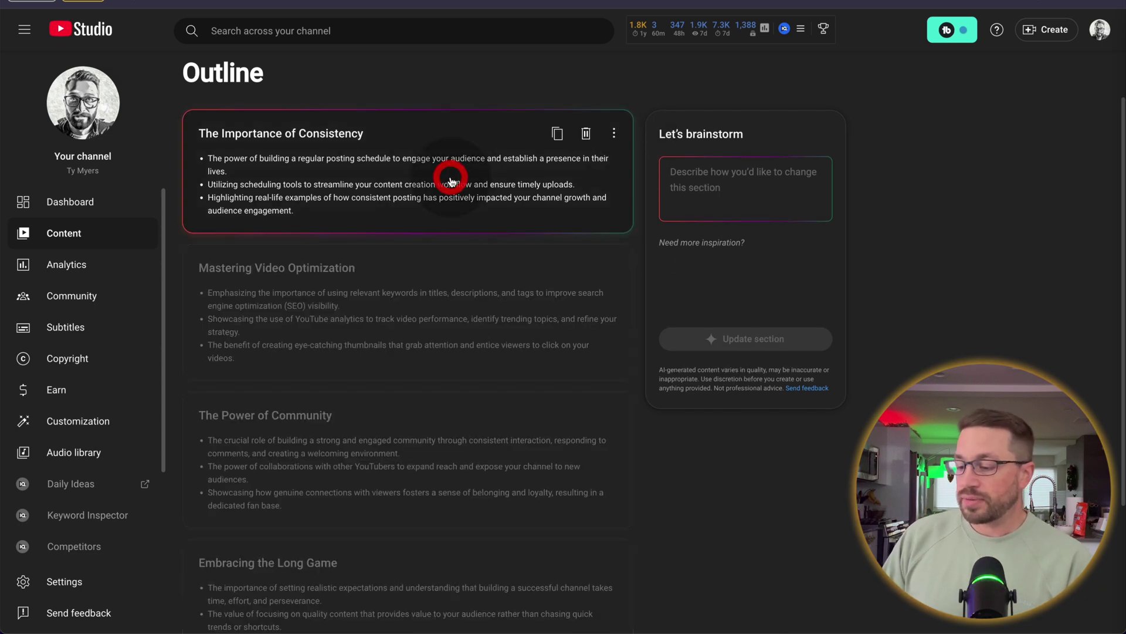
click(435, 291)
scroll(432, 289, down, 2)
click(433, 330)
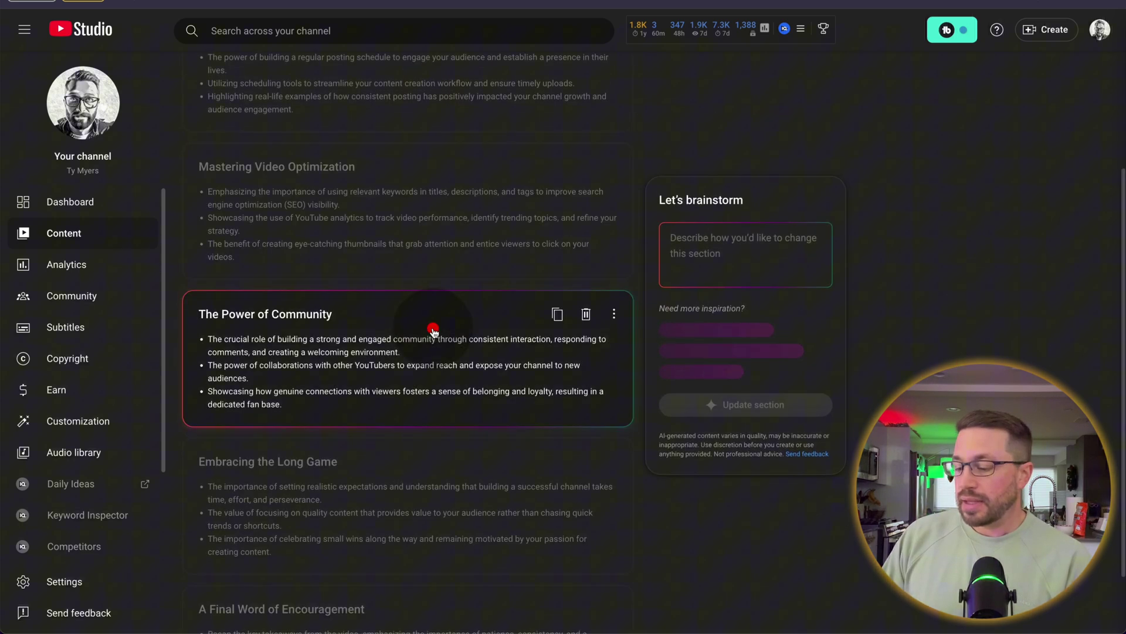
scroll(433, 330, down, 2)
click(433, 399)
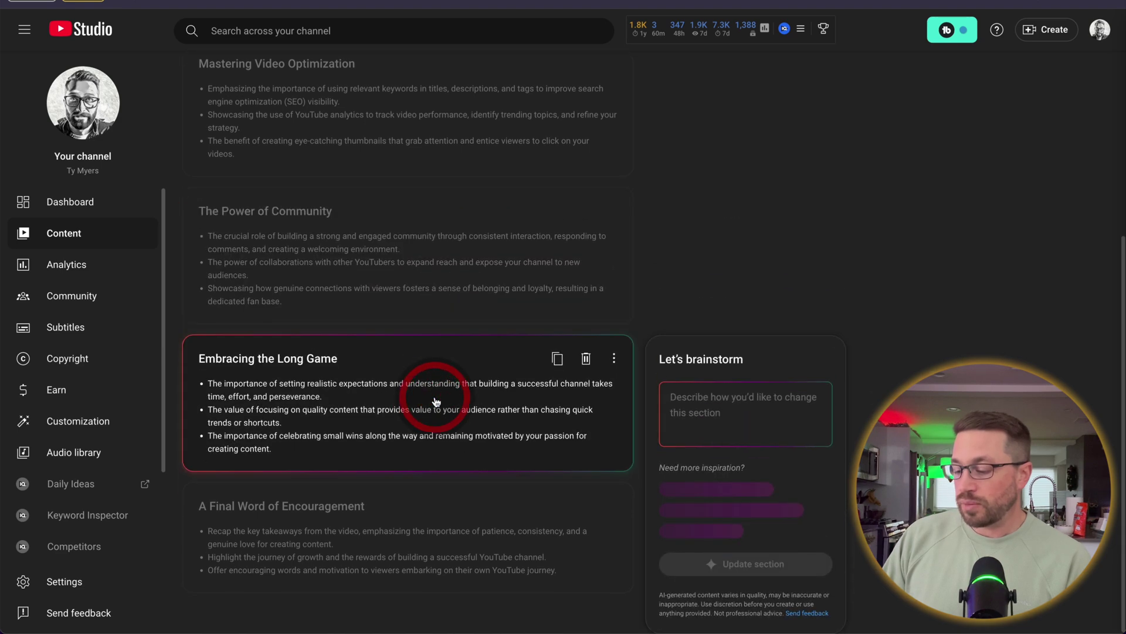
click(433, 519)
Revisit the Consistency, Mastering Video Optimization and Final Word sections, ending on Consistency.
scroll(433, 519, up, 5)
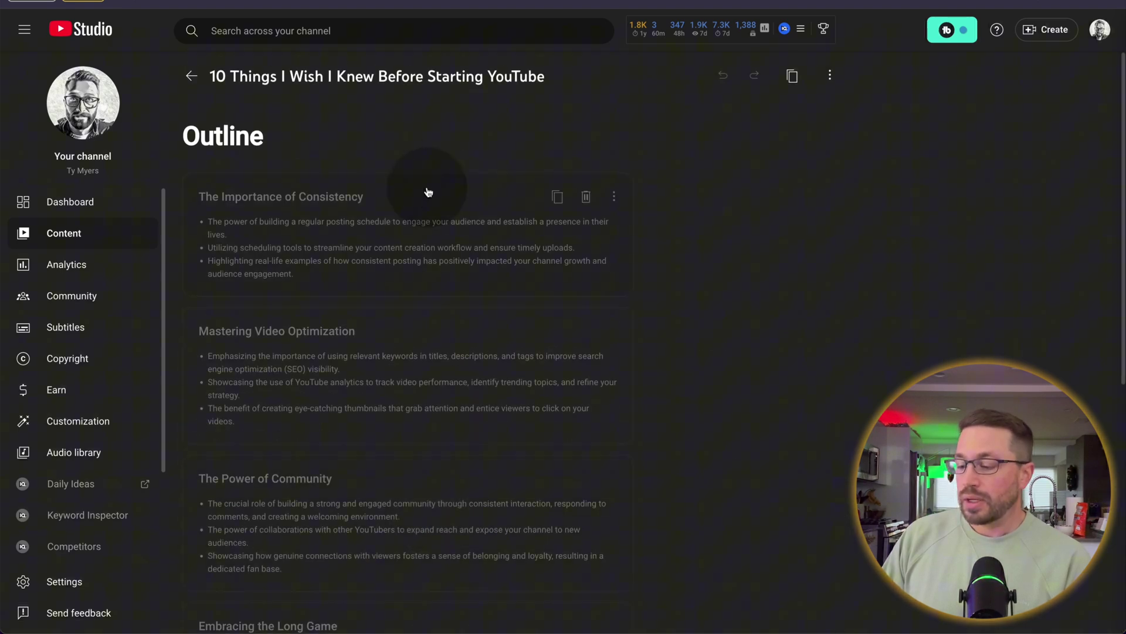
click(419, 211)
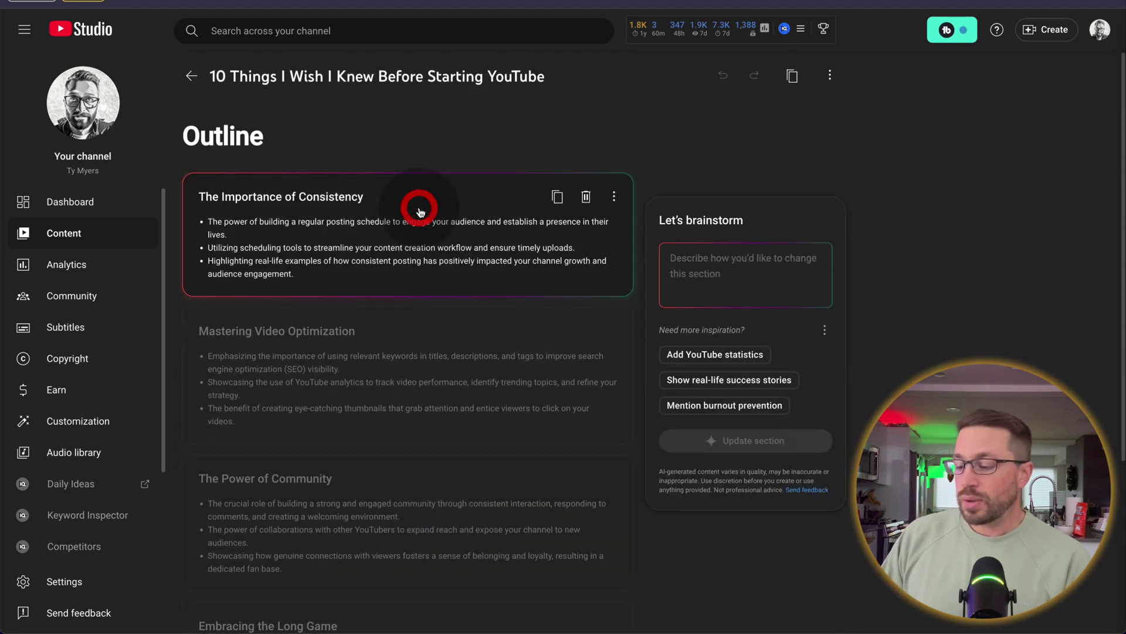
click(410, 326)
scroll(410, 346, down, 1)
scroll(413, 346, down, 4)
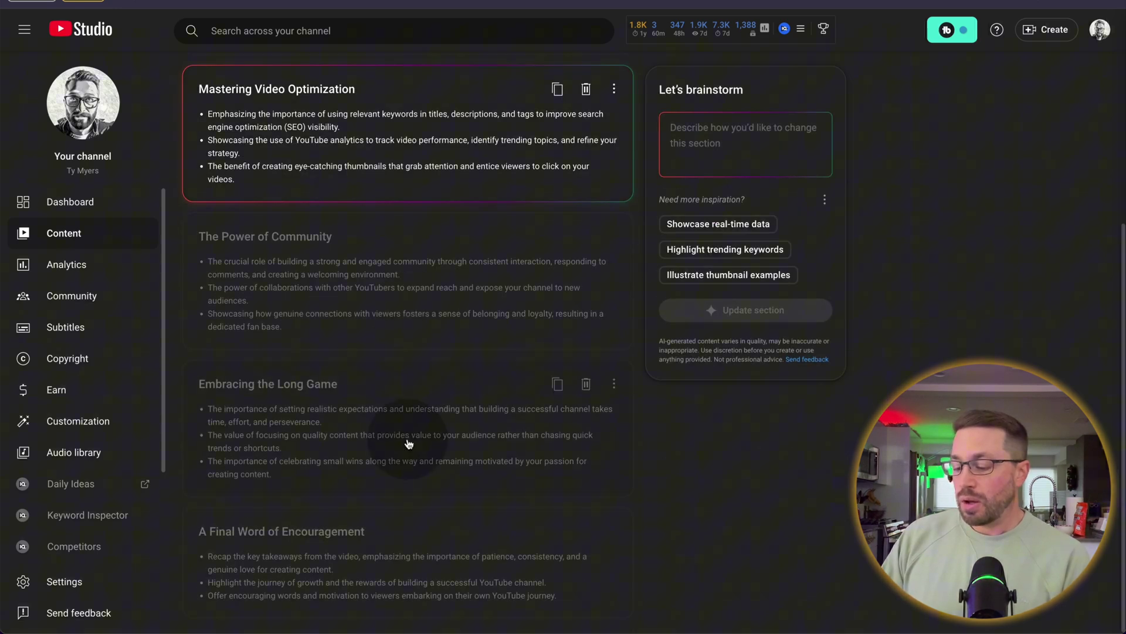
click(406, 545)
scroll(408, 548, up, 5)
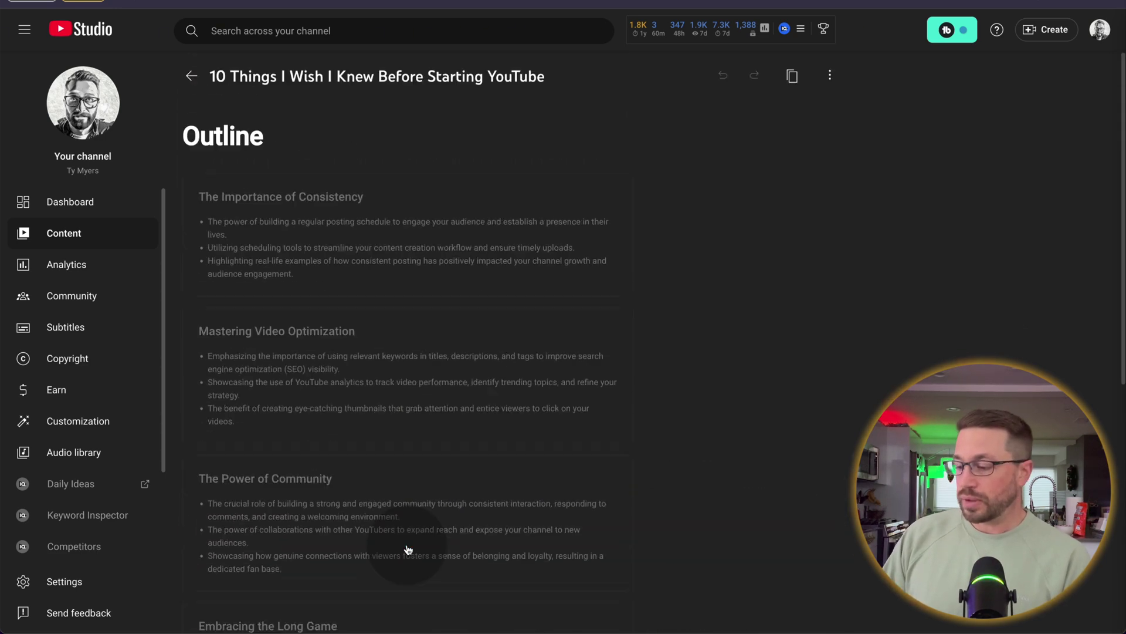
click(435, 254)
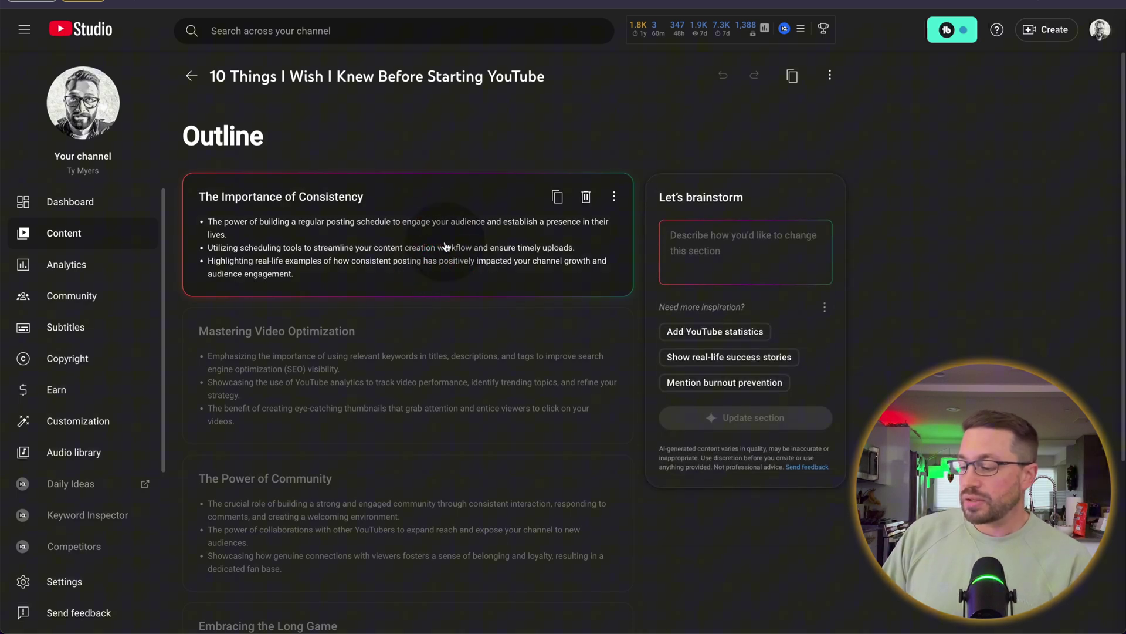
click(557, 197)
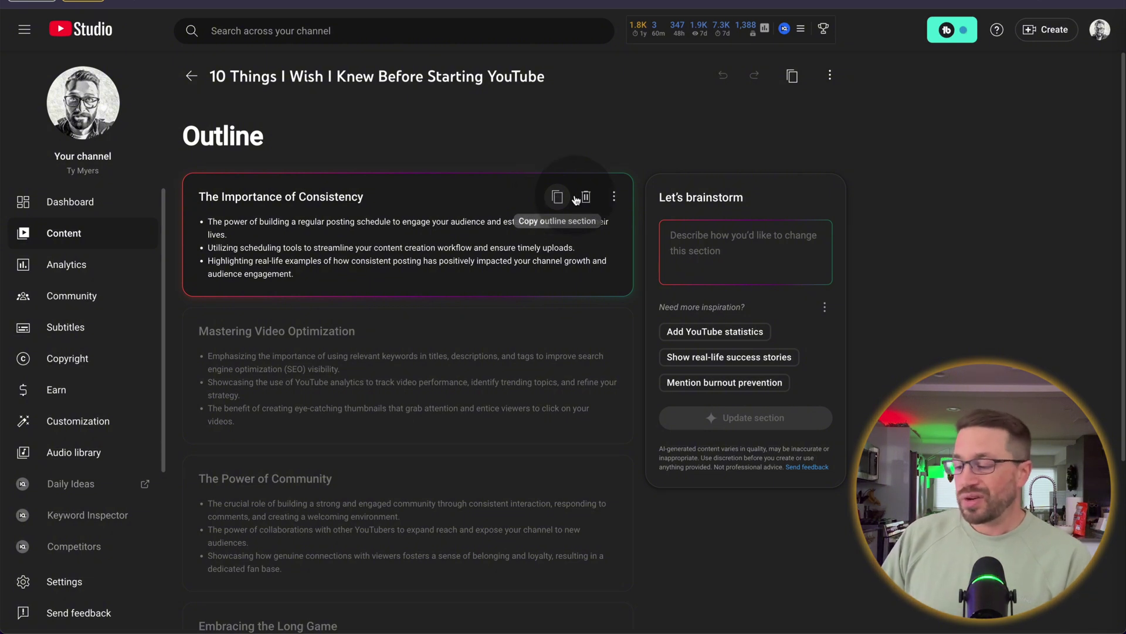
click(614, 197)
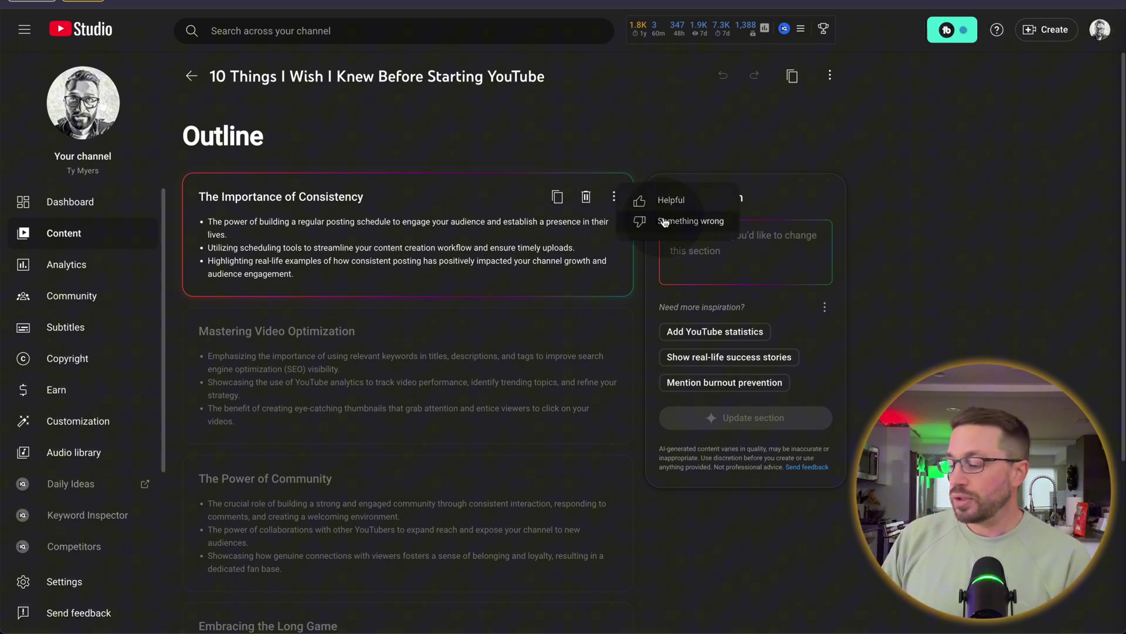
click(516, 246)
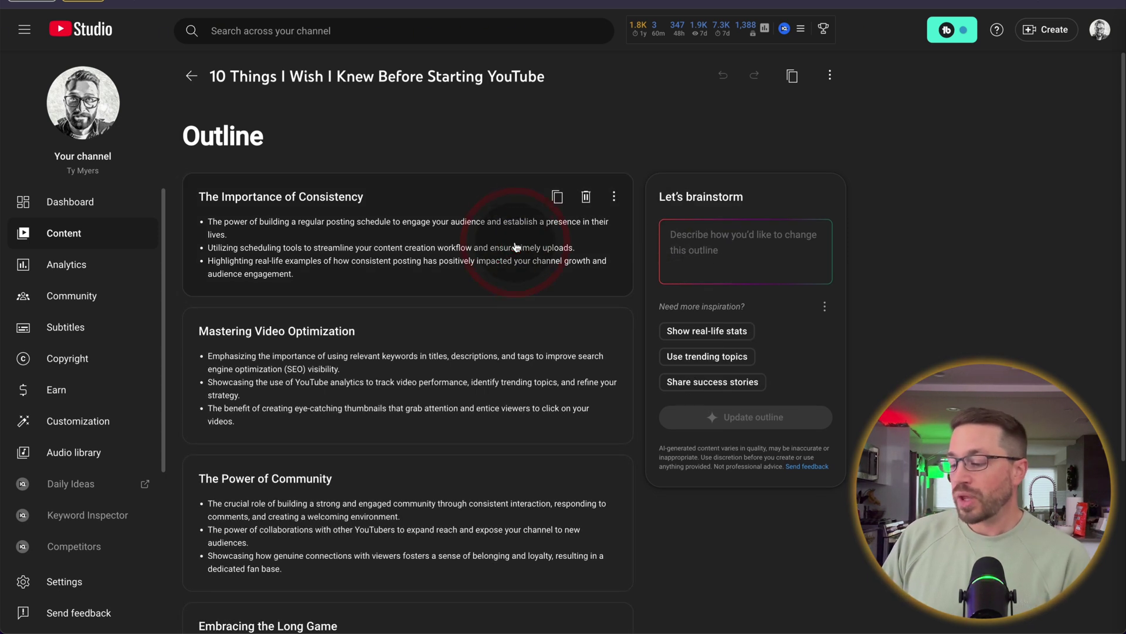
click(516, 246)
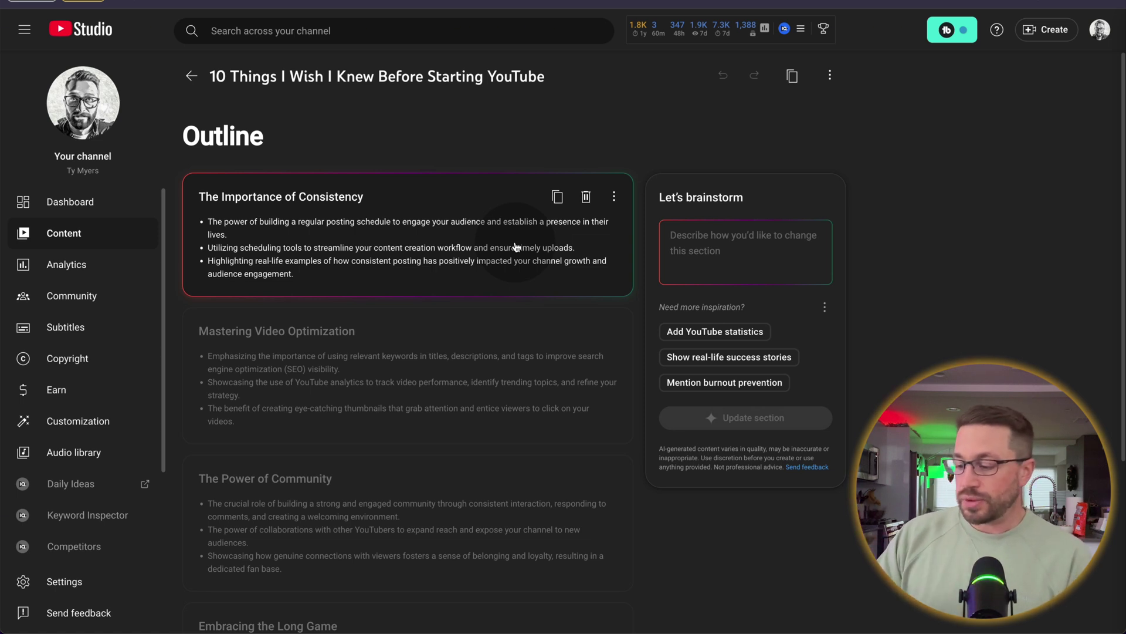
click(711, 241)
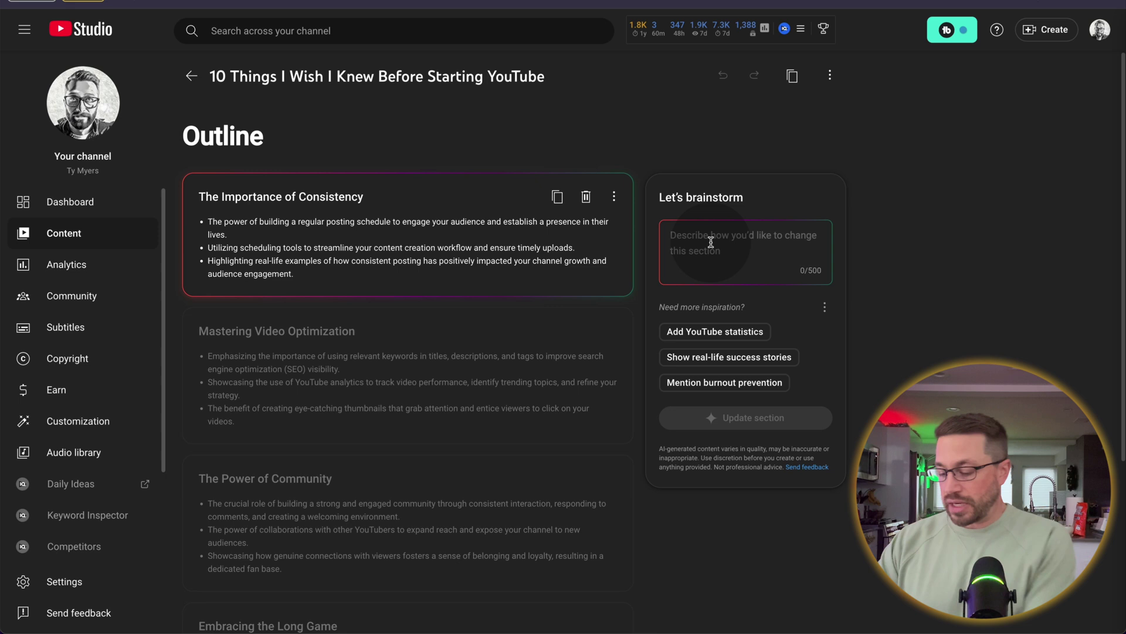
Expand the Consistency section to six bullets with 'expand this section', then select Mastering Video Optimization.
text(expand this section)
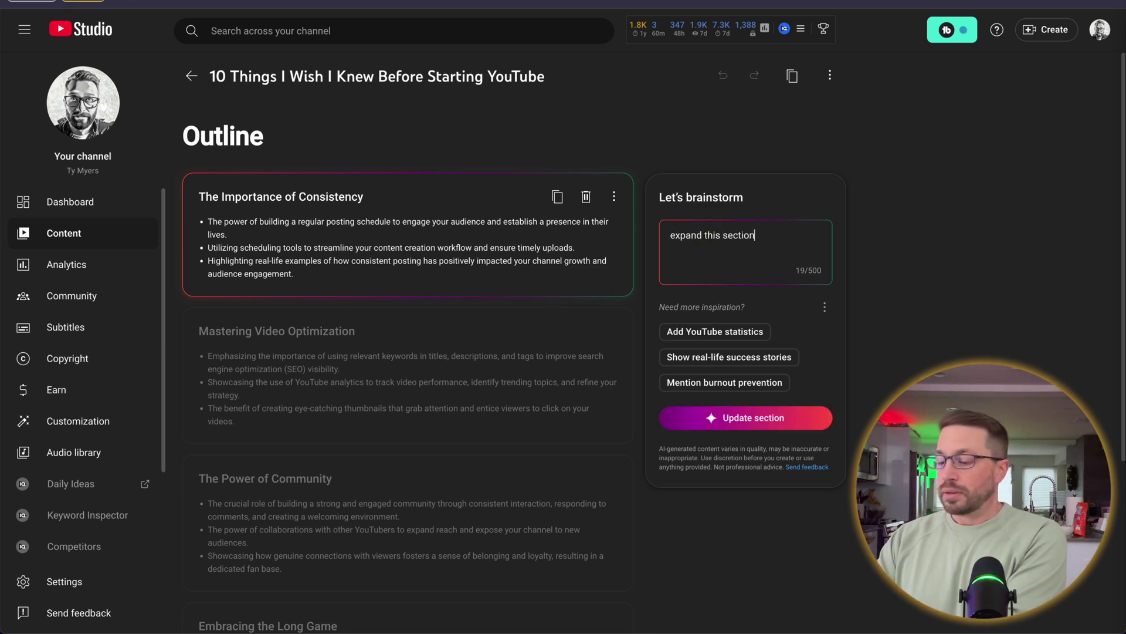
key(Return)
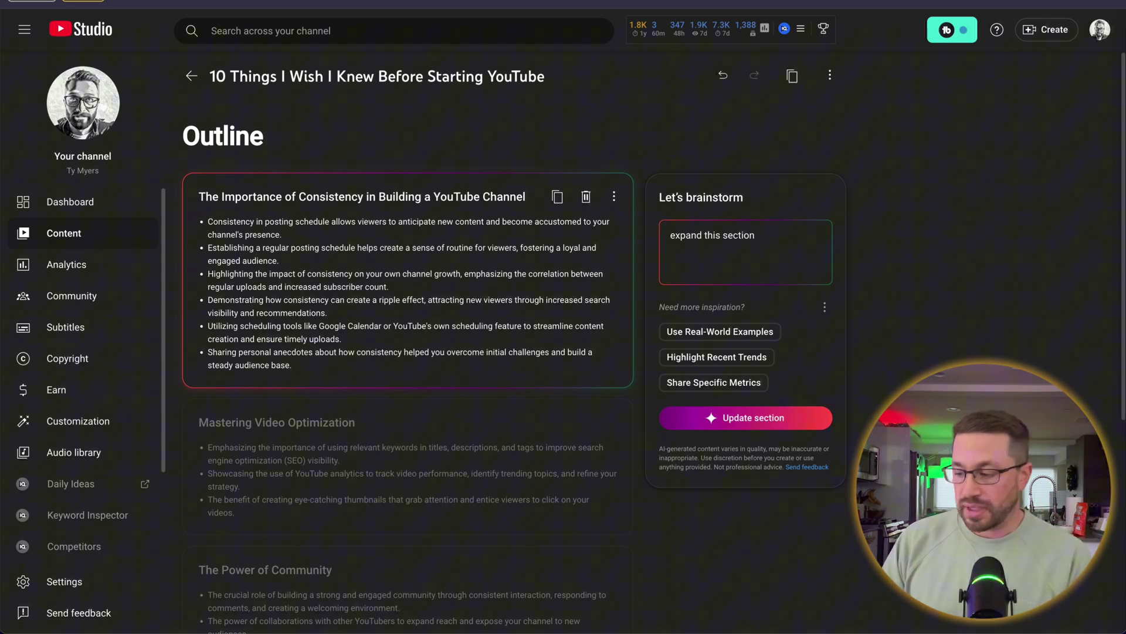
scroll(439, 350, down, 2)
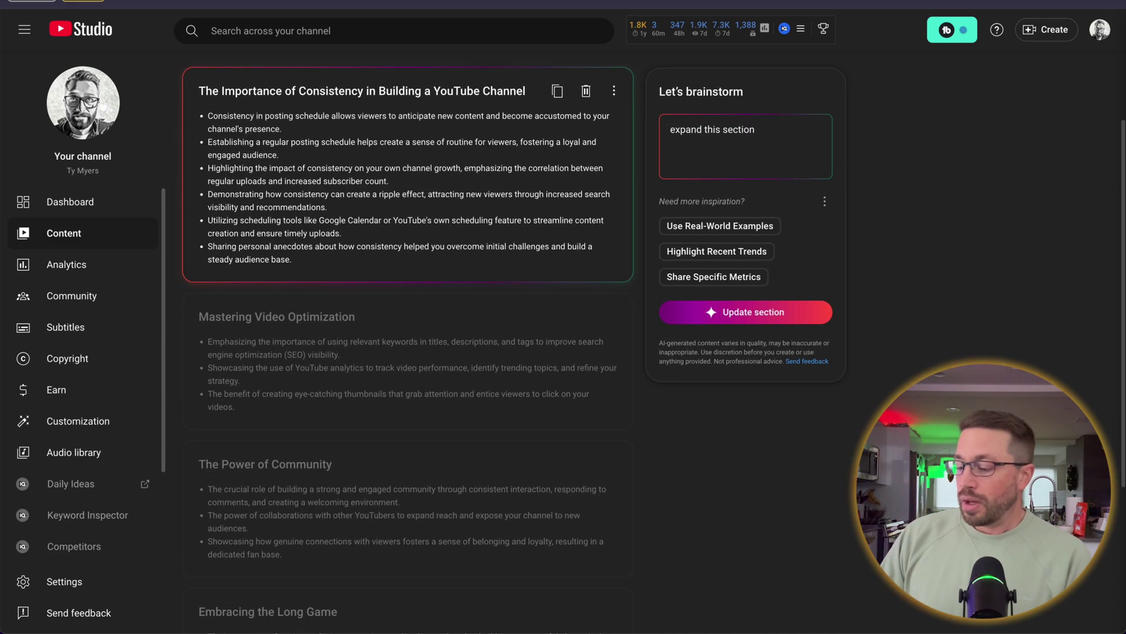
click(439, 350)
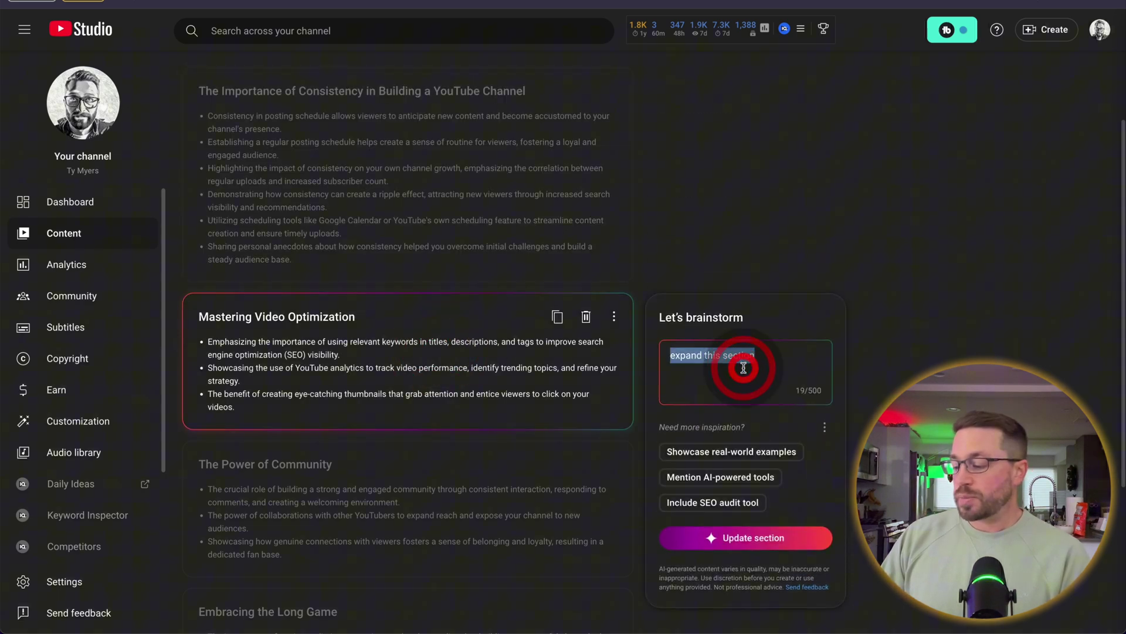
key(BackSpace)
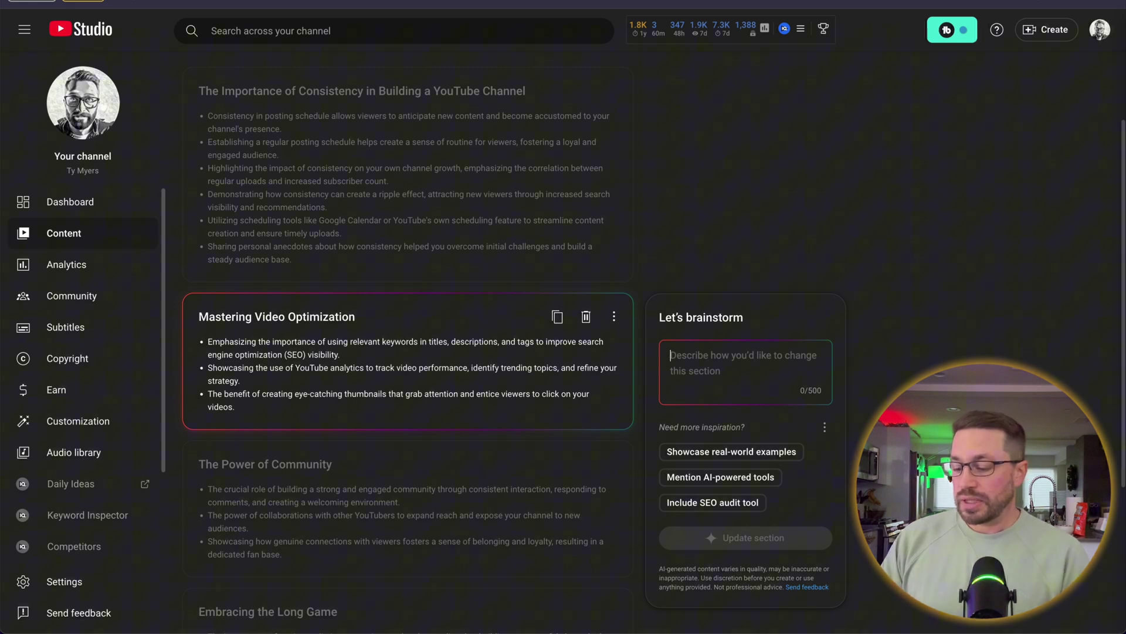
Rewrite The Power of Community section with 'add in the feeling of fomo', adding a missing-out bullet.
scroll(426, 325, down, 2)
click(394, 375)
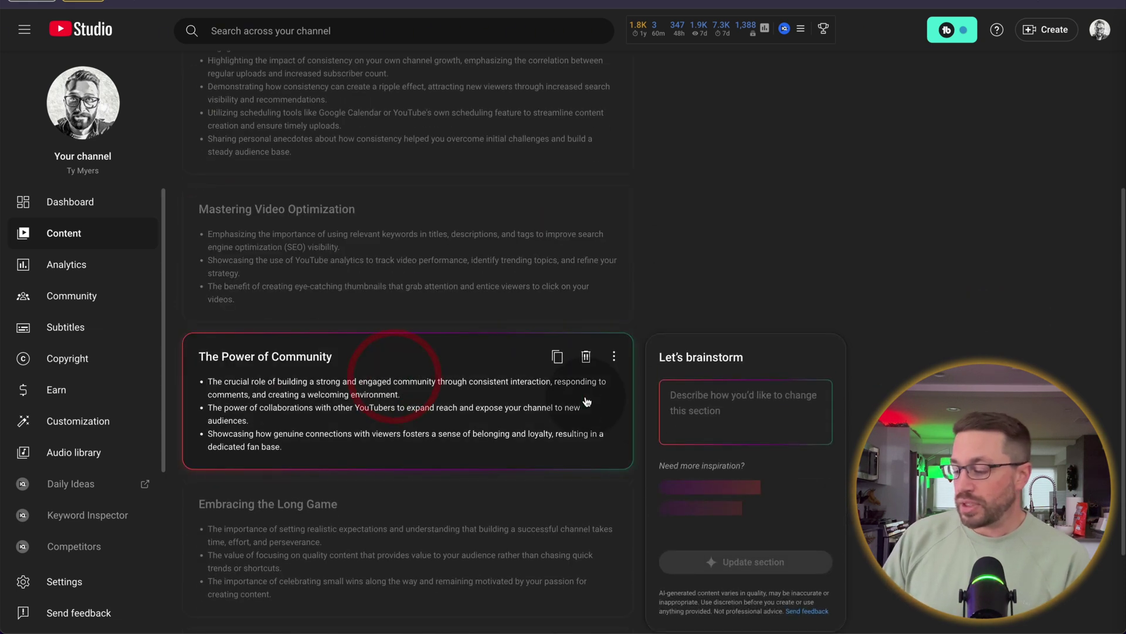
text(add in the feeling of fomo)
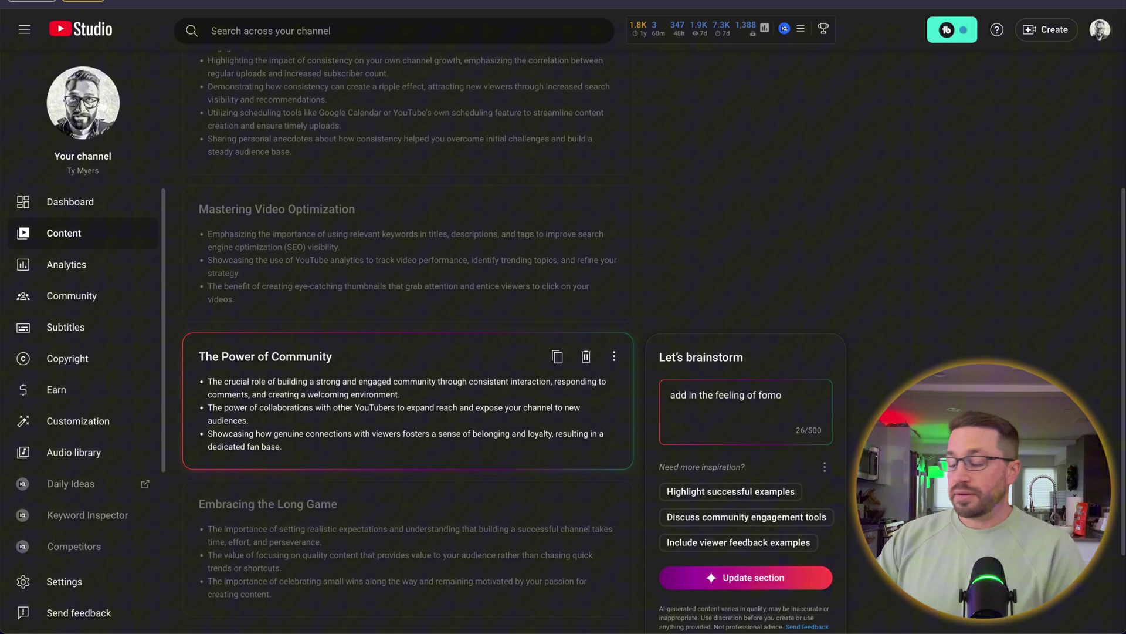
click(756, 575)
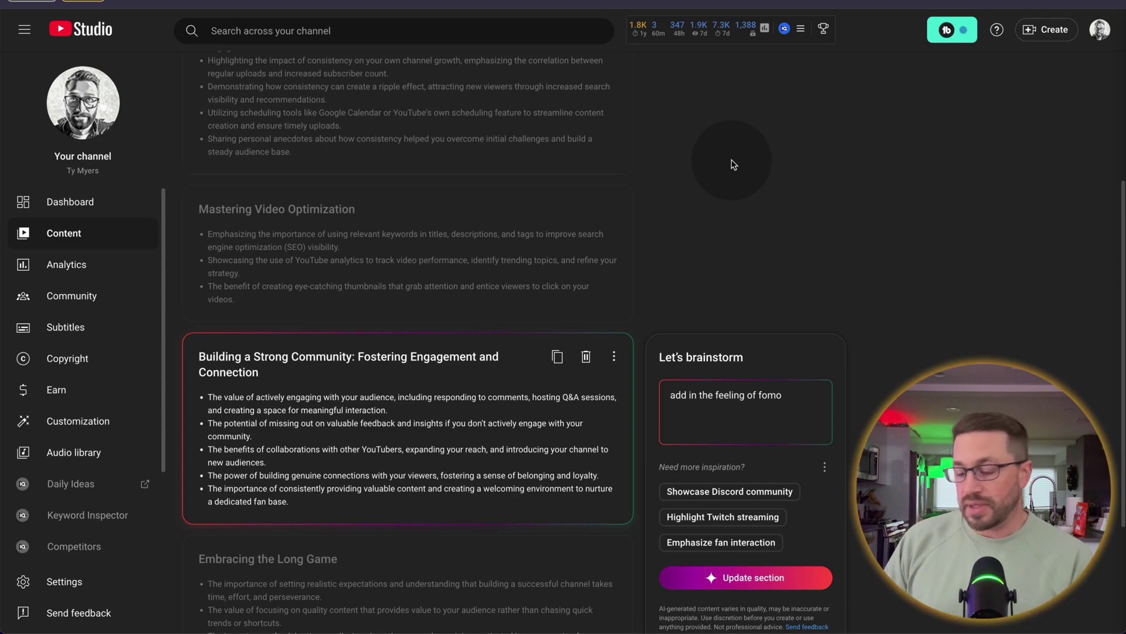
scroll(732, 164, down, 3)
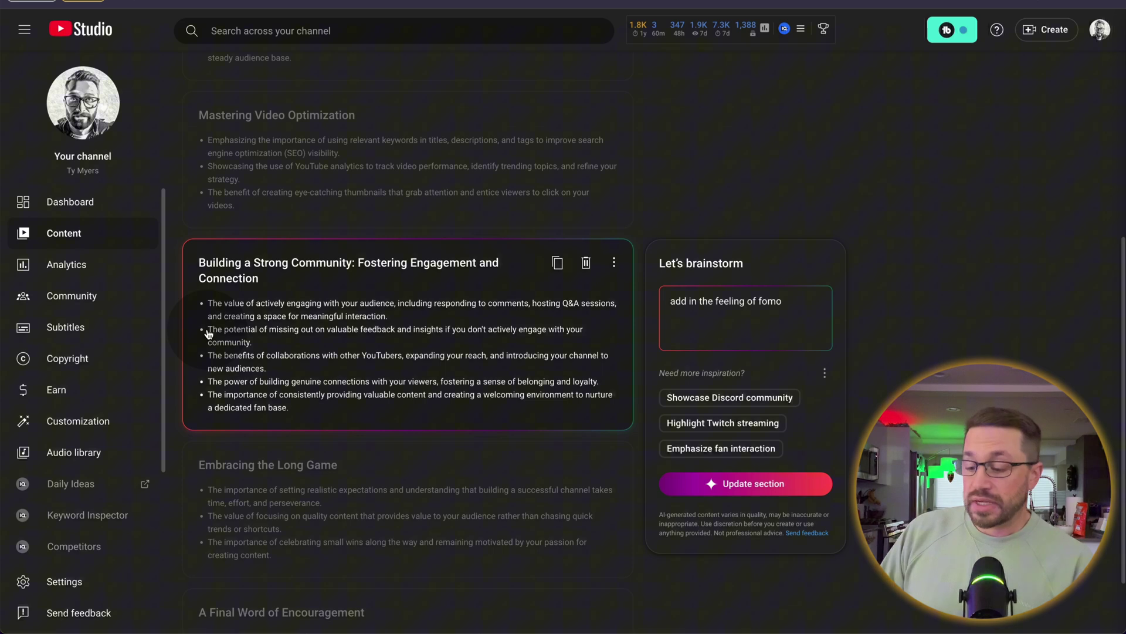
drag(191, 339, 261, 345)
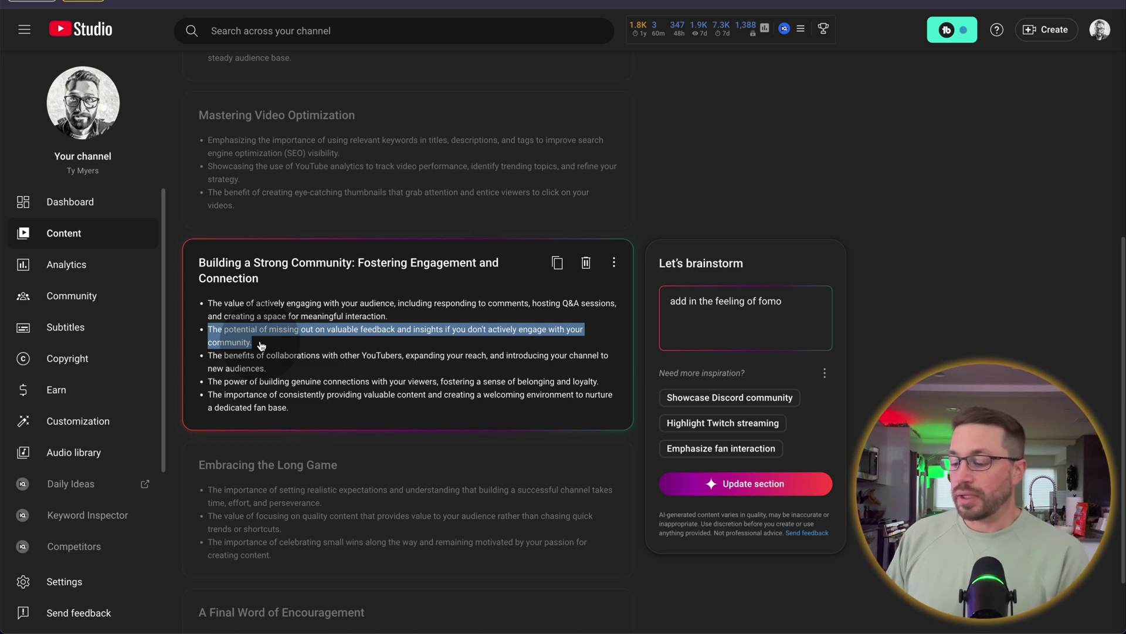
click(772, 301)
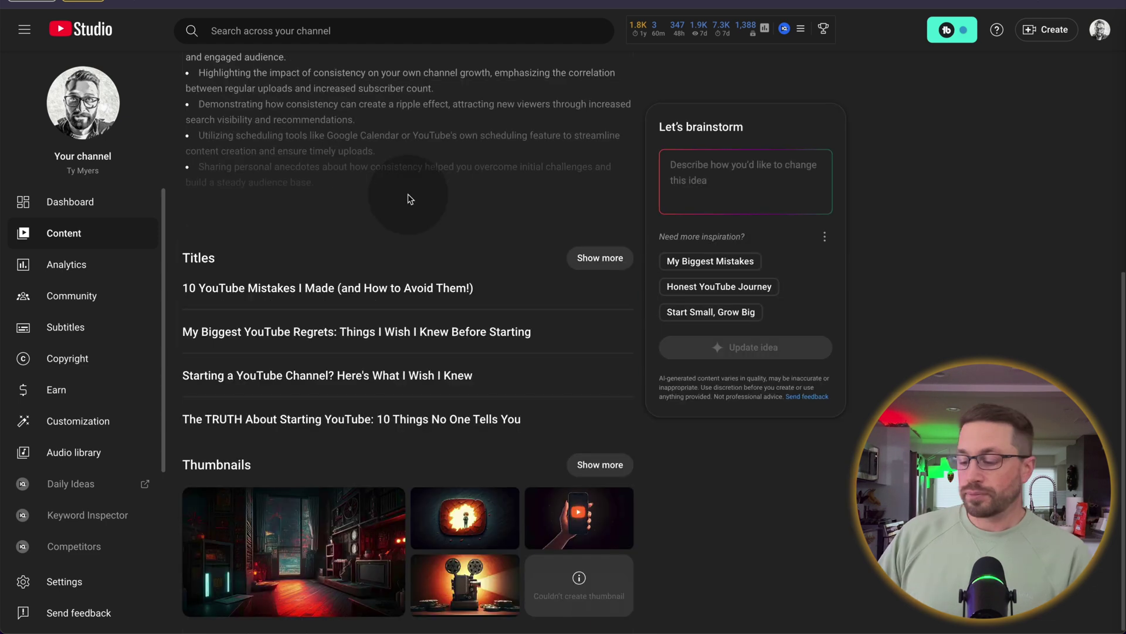
Show the idea's full list of six title suggestions and start a new title request.
click(600, 258)
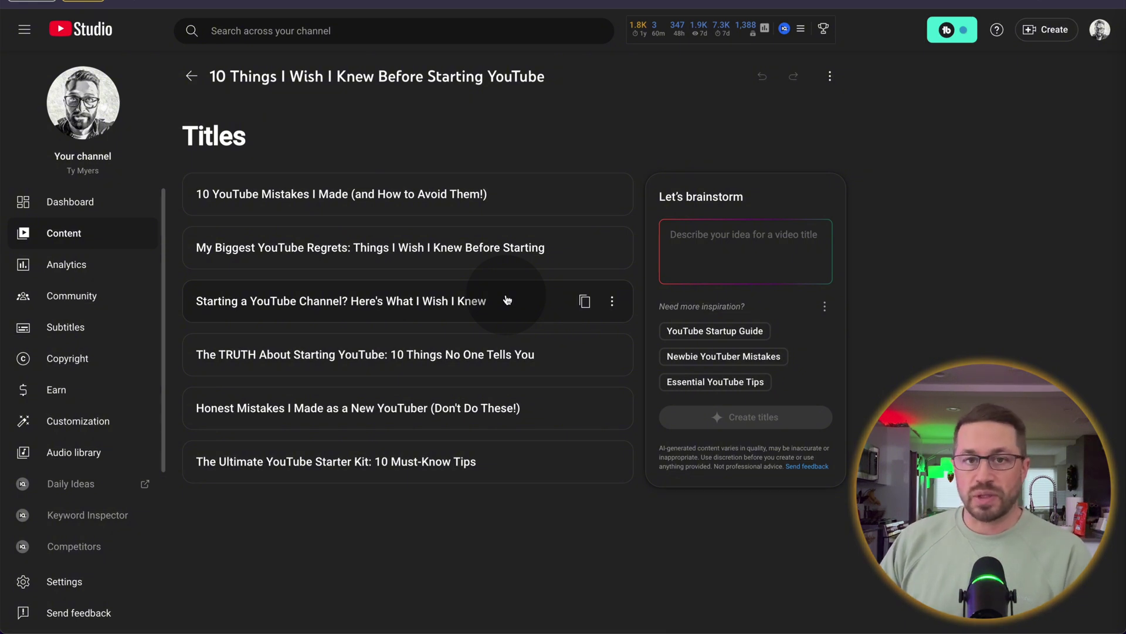
click(721, 244)
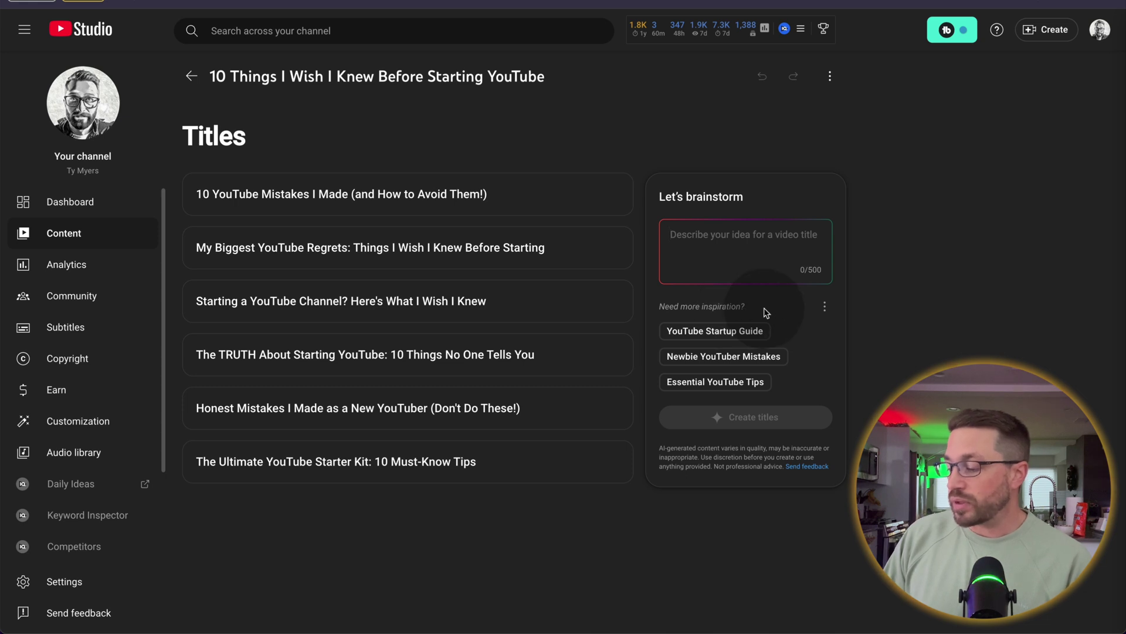
Regenerate titles from 'Essential YouTube Tips', then 'shorten these up', then a fear-of-mistakes prompt.
click(711, 382)
click(744, 418)
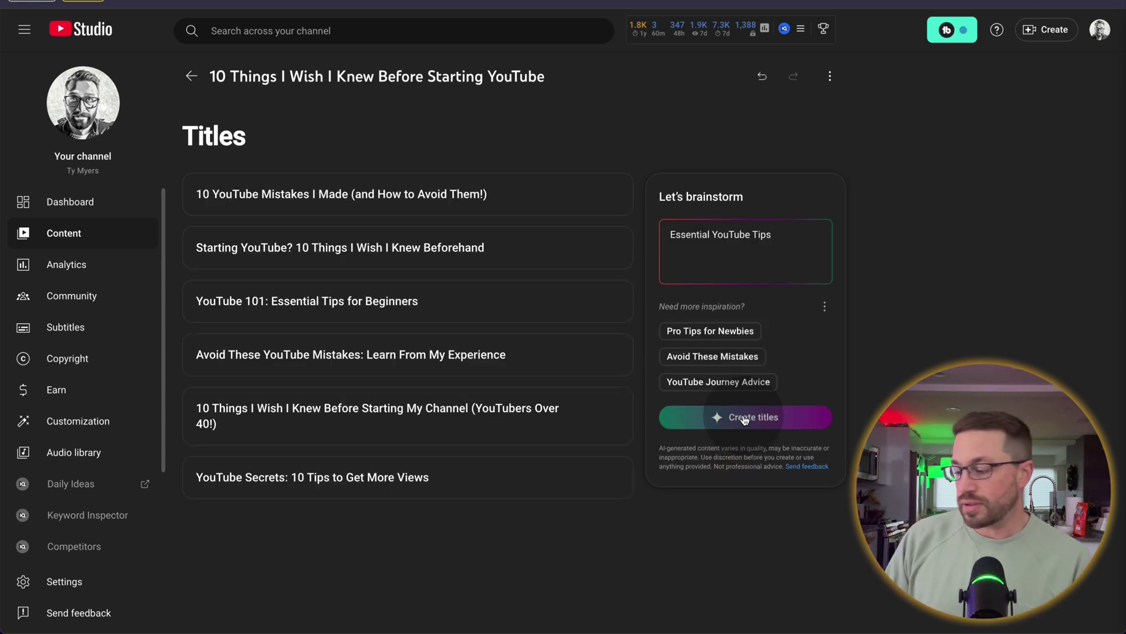
key(ctrl+a)
text(shorten these )
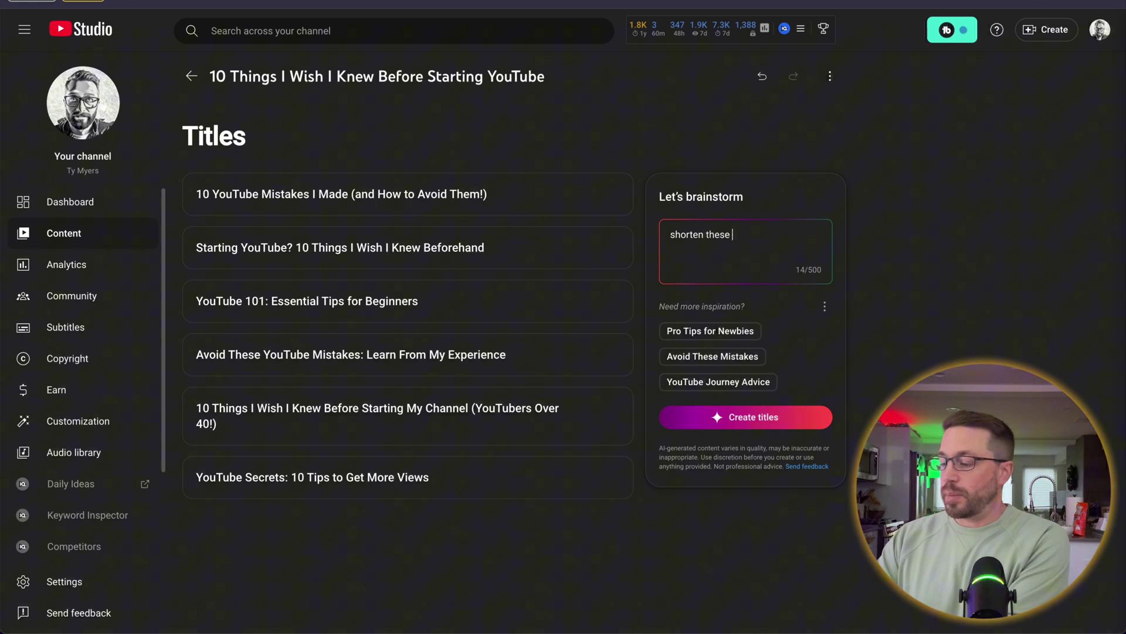
text(up)
key(Return)
triple_click(725, 233)
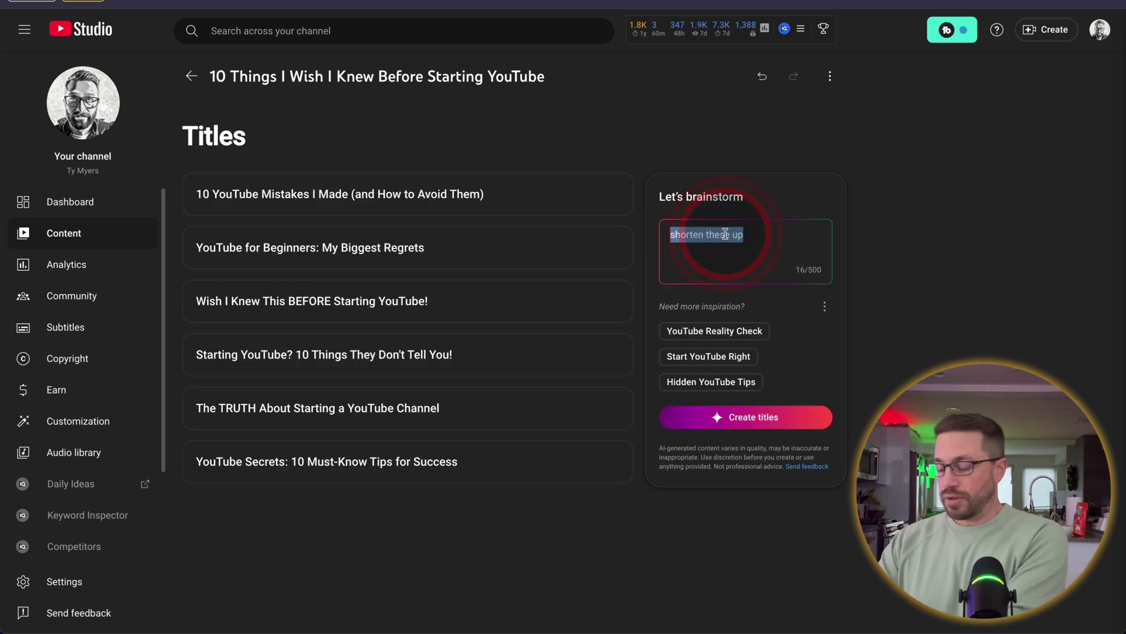
key(Return)
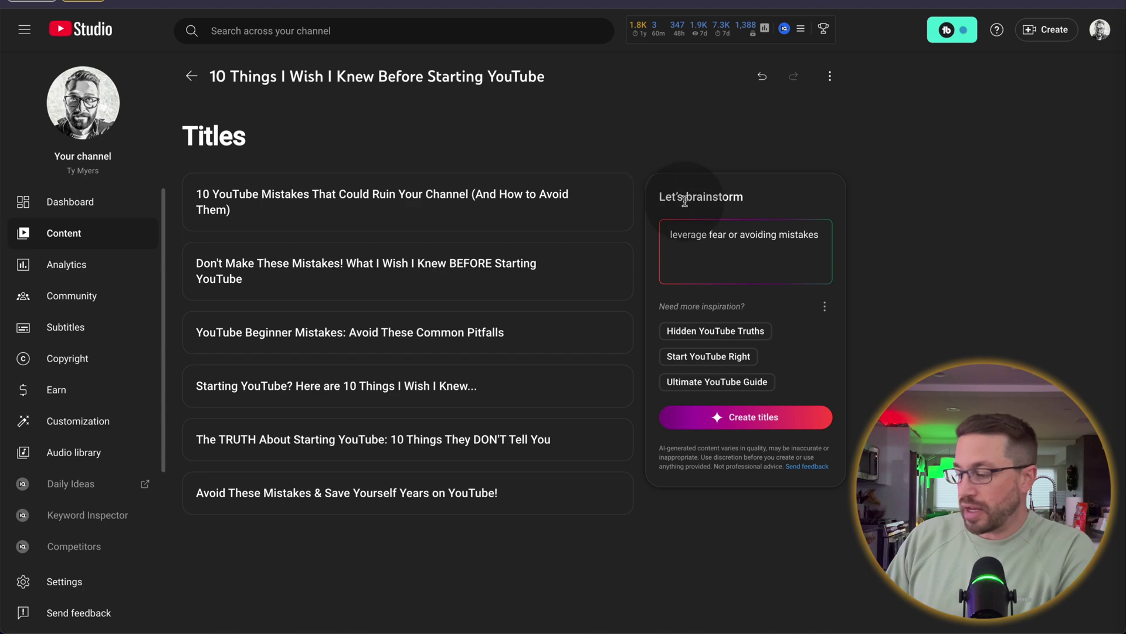
click(192, 79)
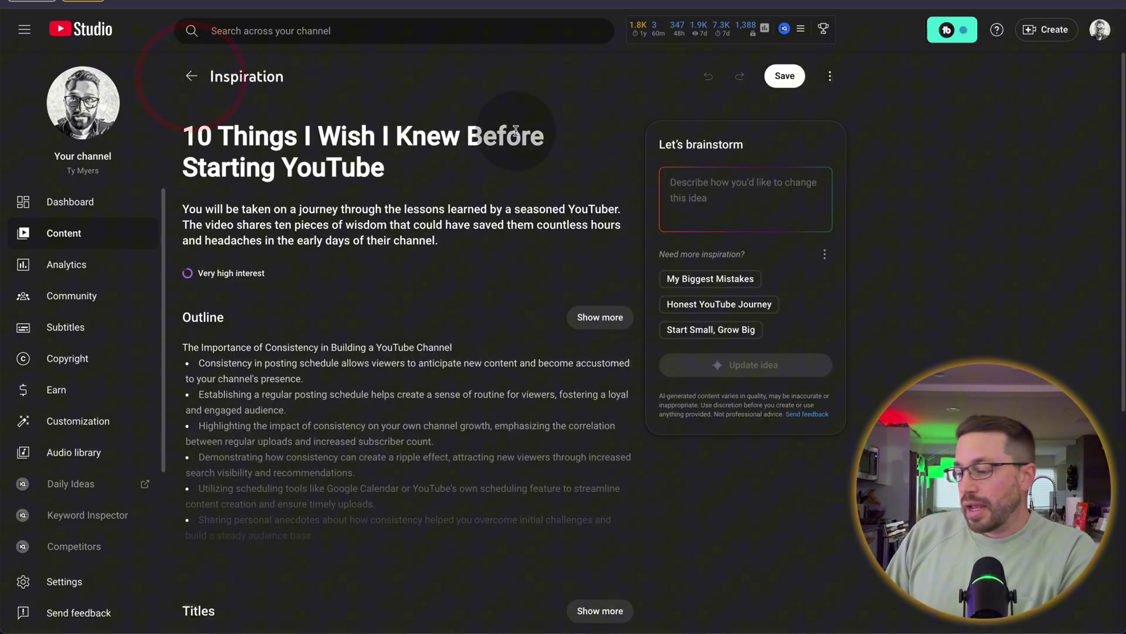
scroll(516, 131, down, 6)
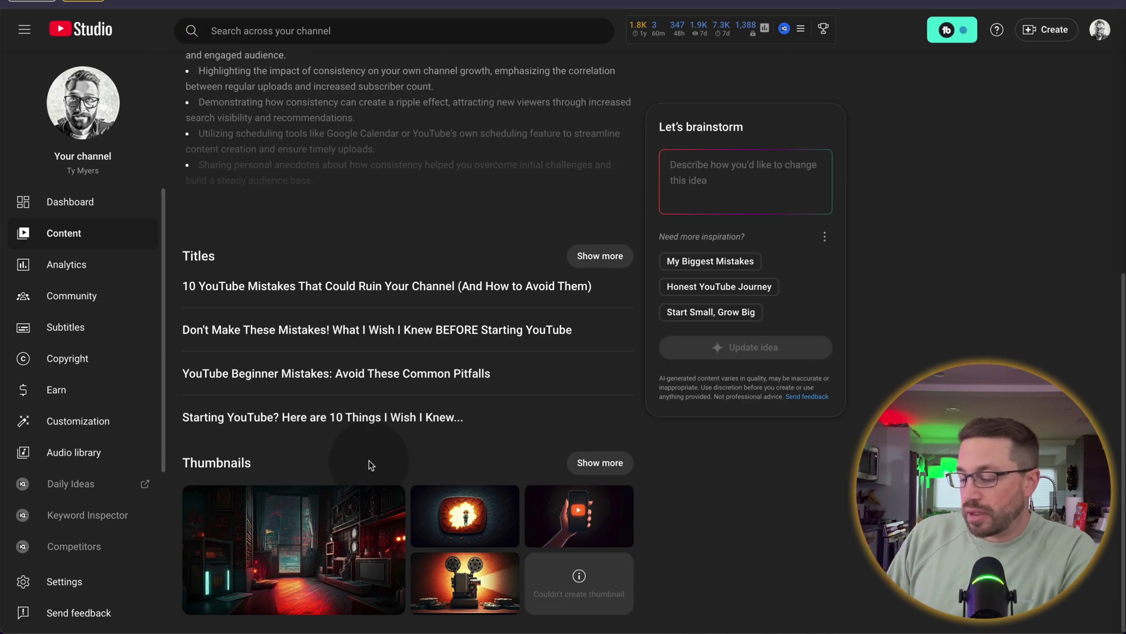
click(591, 464)
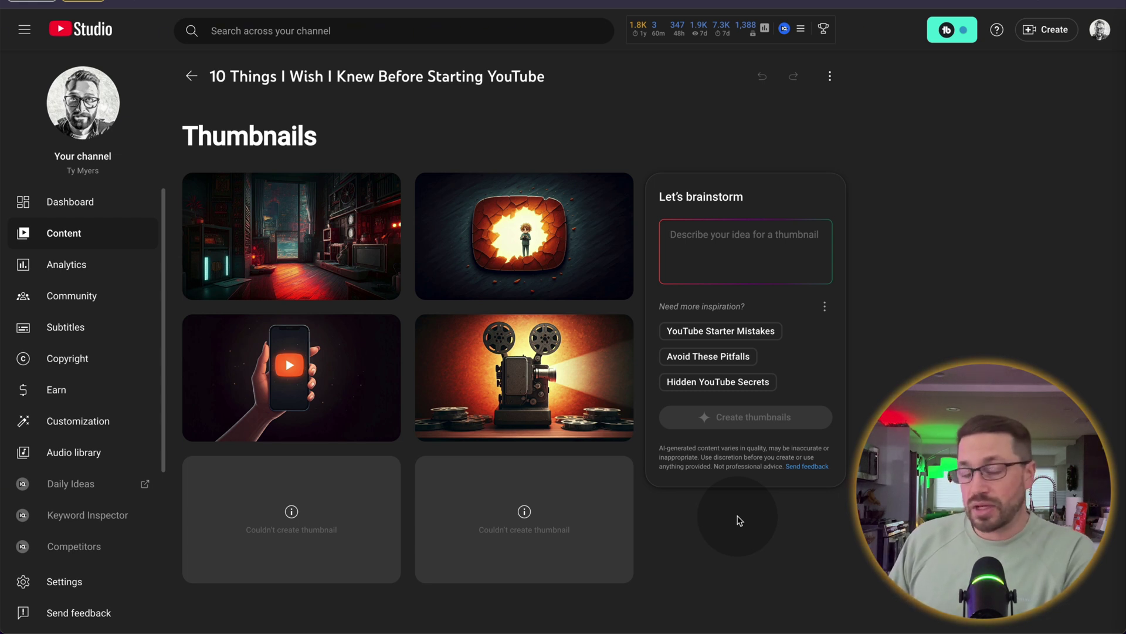
click(724, 240)
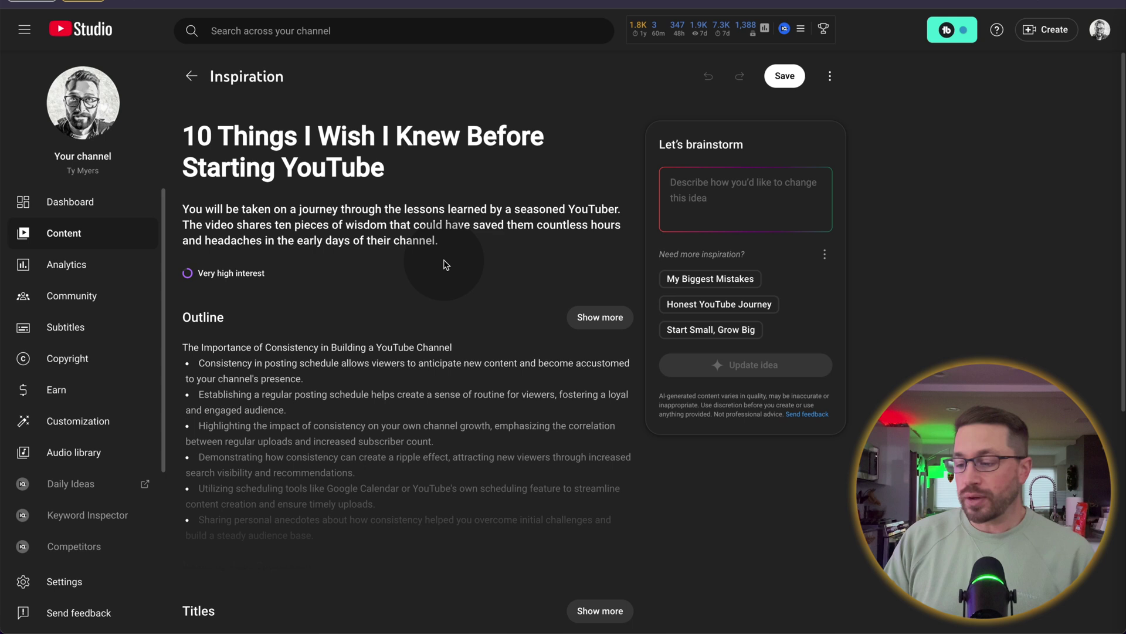
Save the '10 Things I Wish I Knew Before Starting YouTube' idea and confirm it under Saved ideas.
click(785, 77)
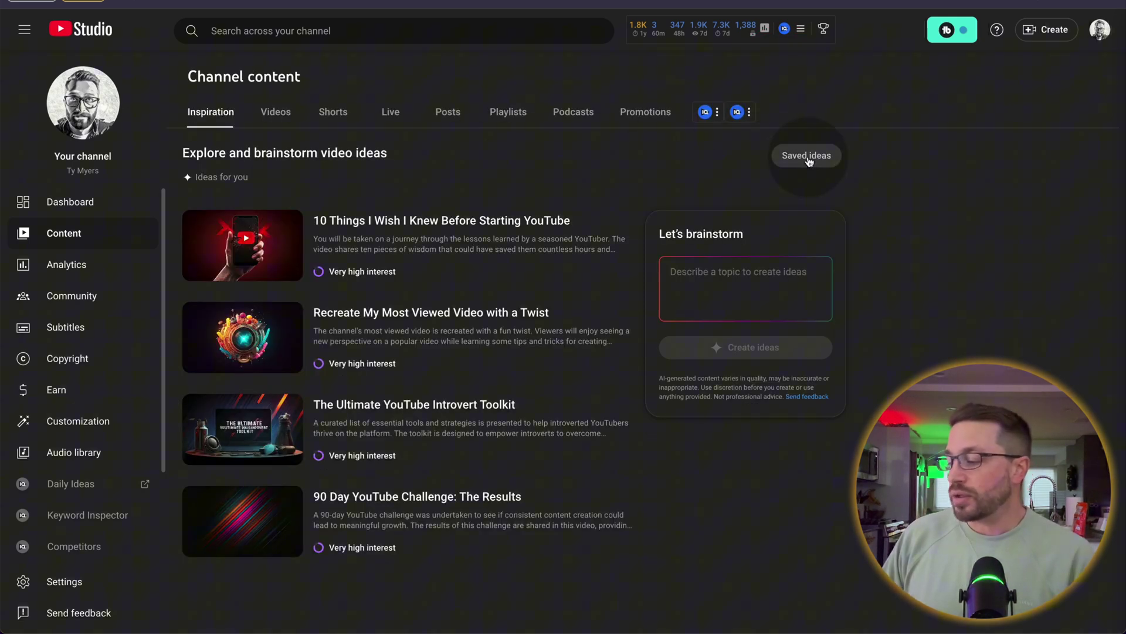
click(808, 158)
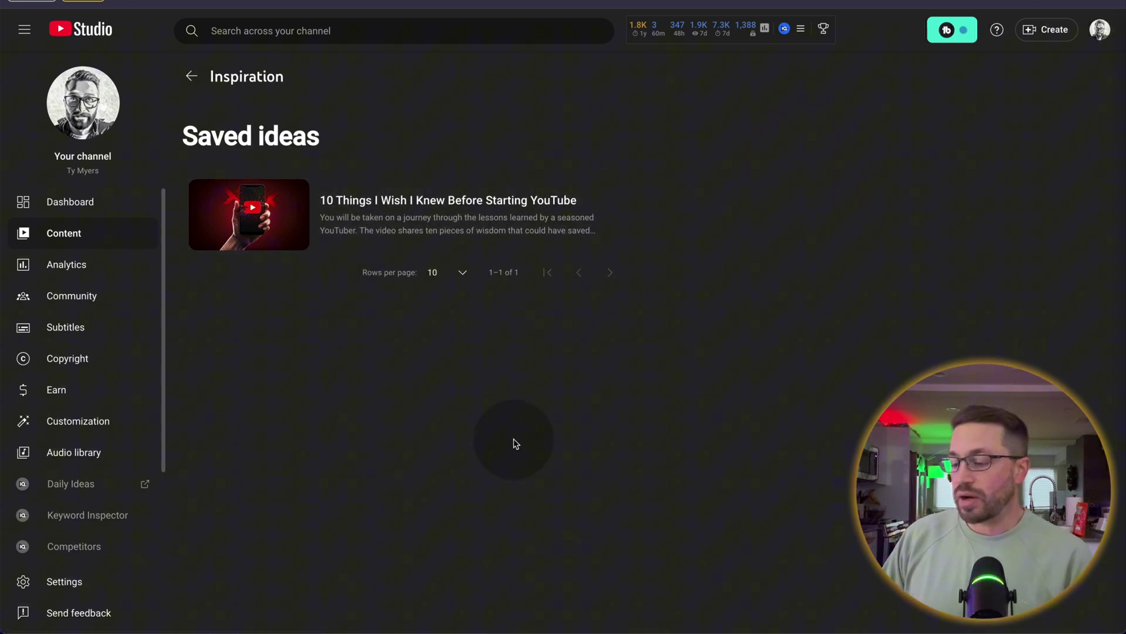
key(alt+Left)
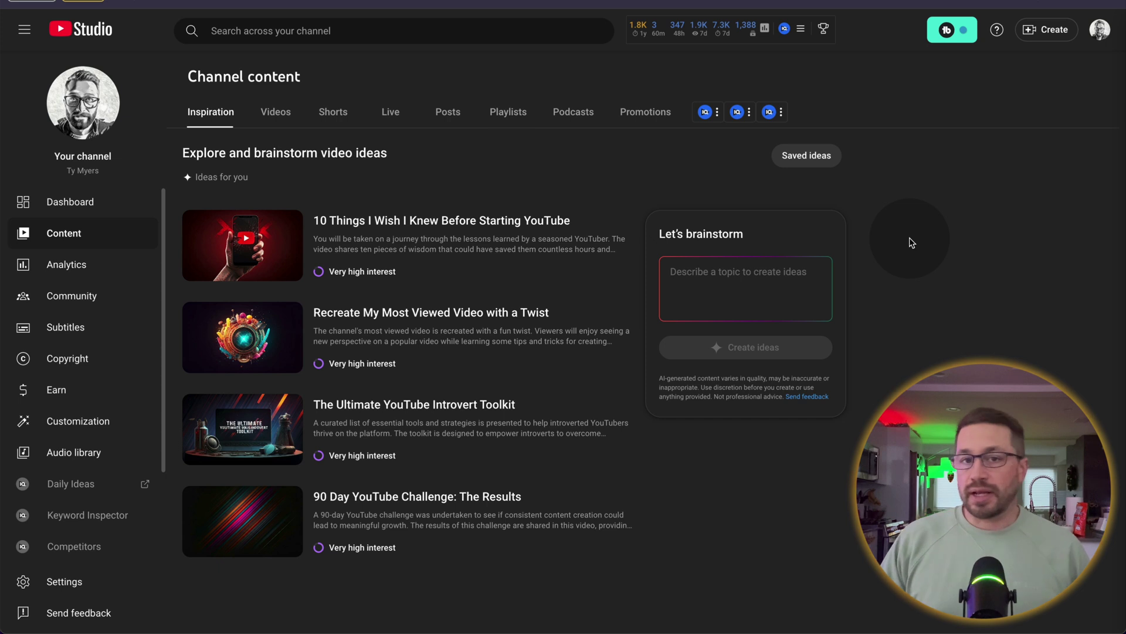